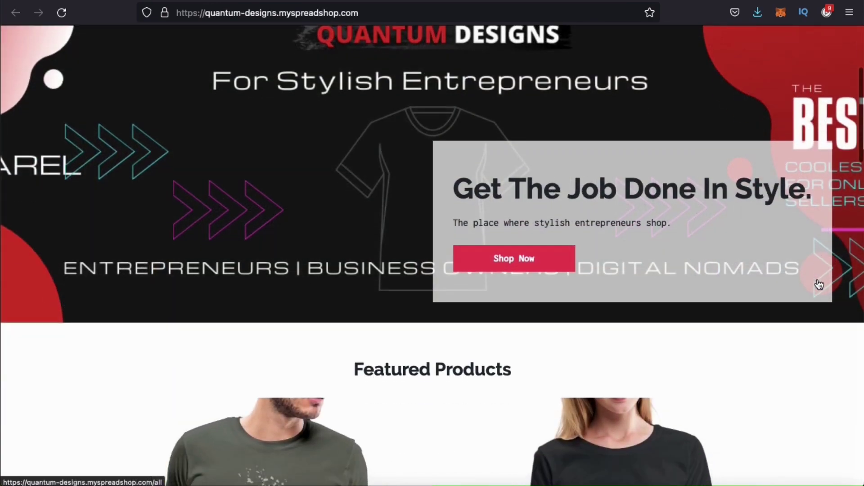
Examine the featured products, homepage video and shop introduction on the Quantum Designs example storefront
scroll(819, 284, "down", 2)
scroll(819, 284, "down", 5)
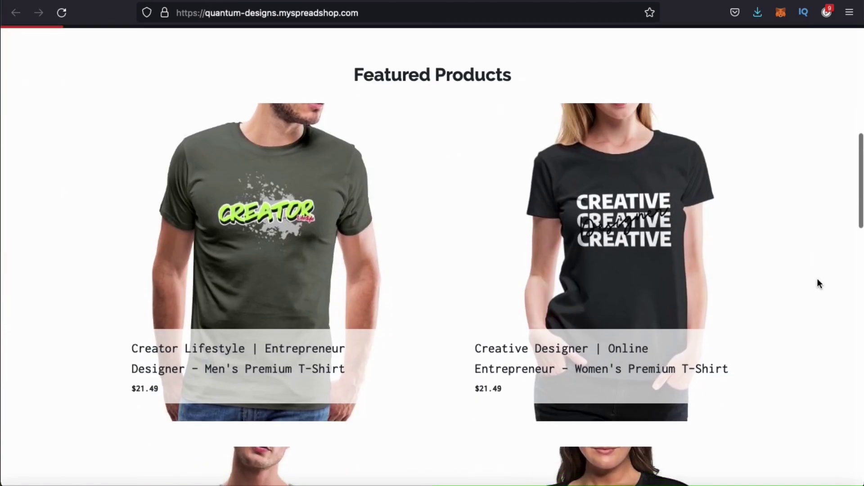
scroll(818, 283, "down", 4)
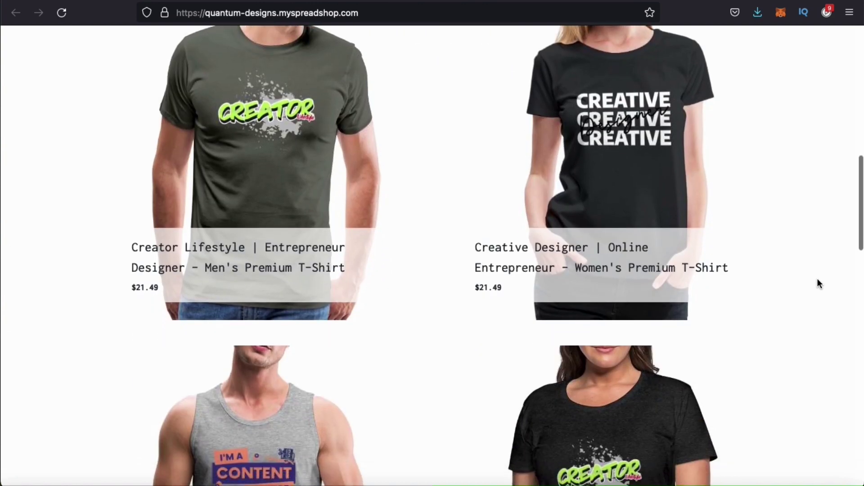
scroll(818, 284, "down", 6)
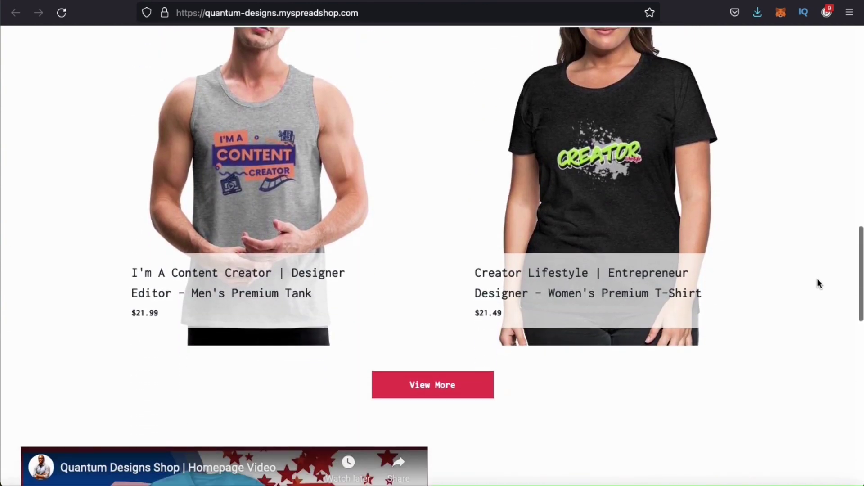
scroll(818, 284, "down", 4)
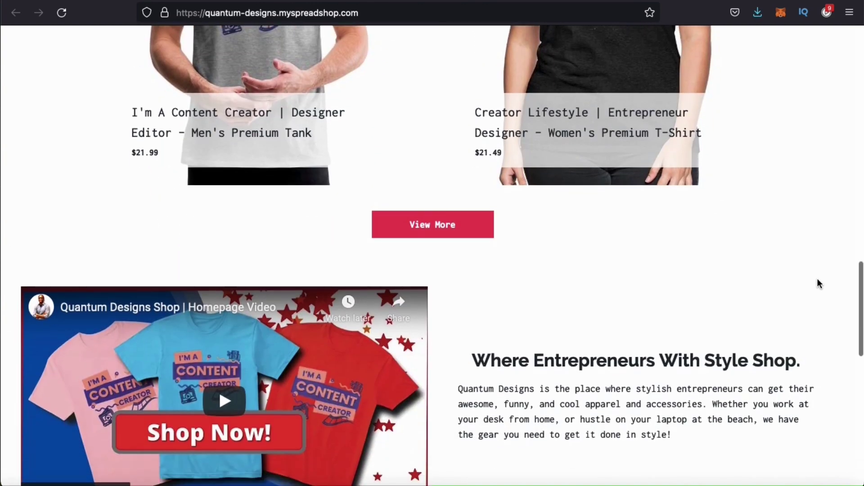
scroll(818, 280, "down", 3)
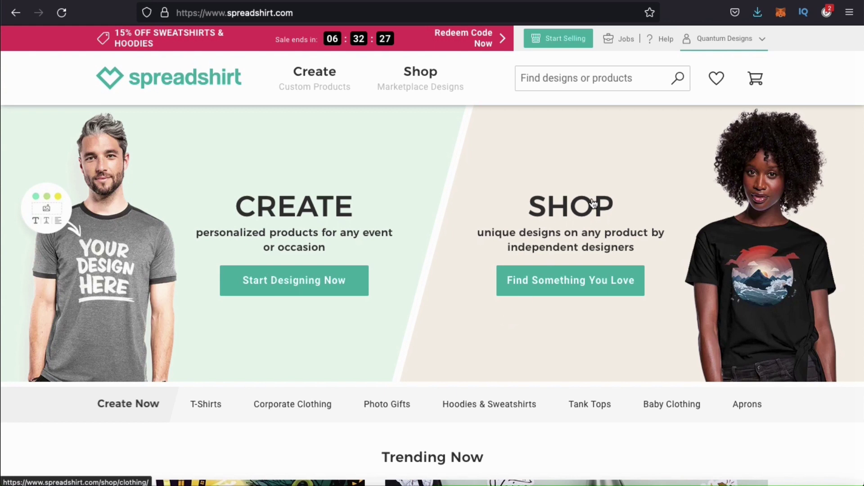
Open the seller account's overview dashboard and view its uploaded designs
left_click(760, 39)
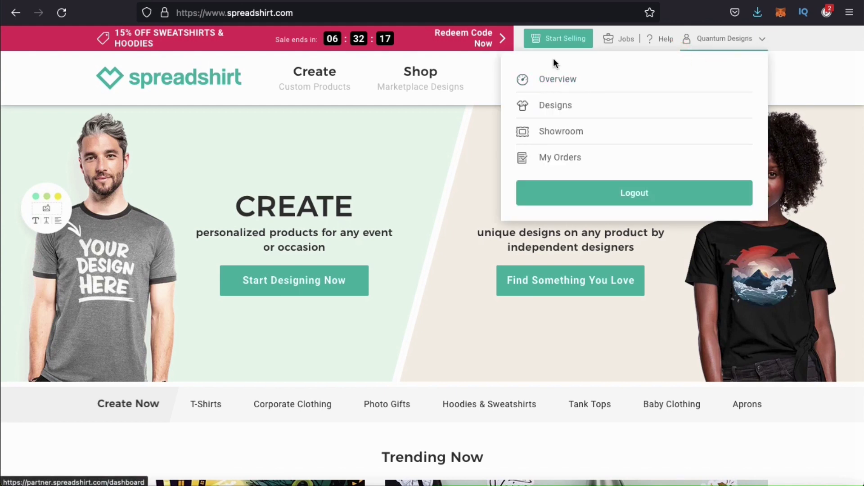
left_click(558, 83)
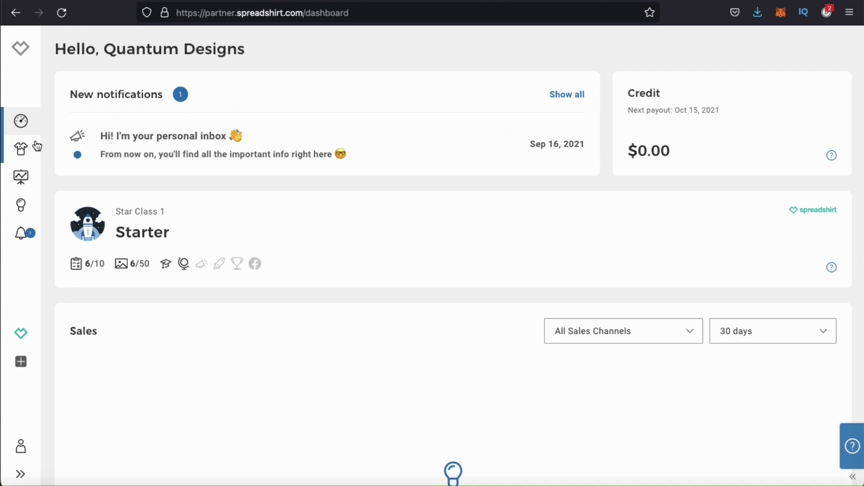
left_click(25, 152)
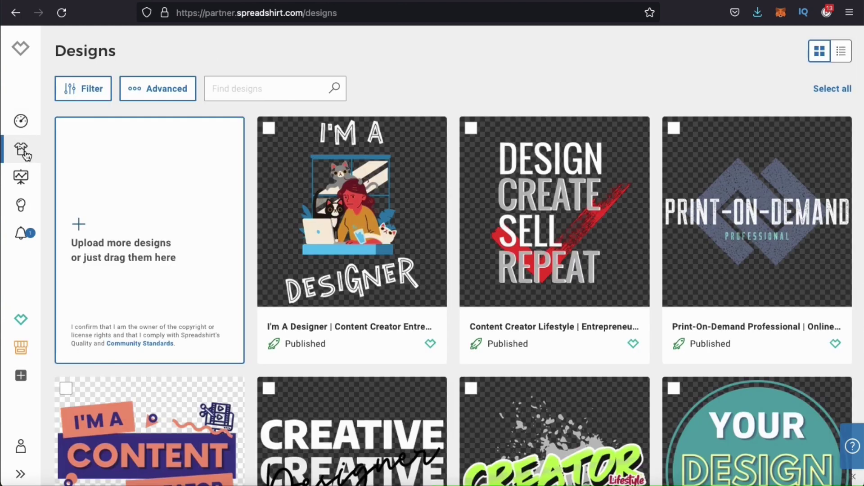
left_click(268, 129)
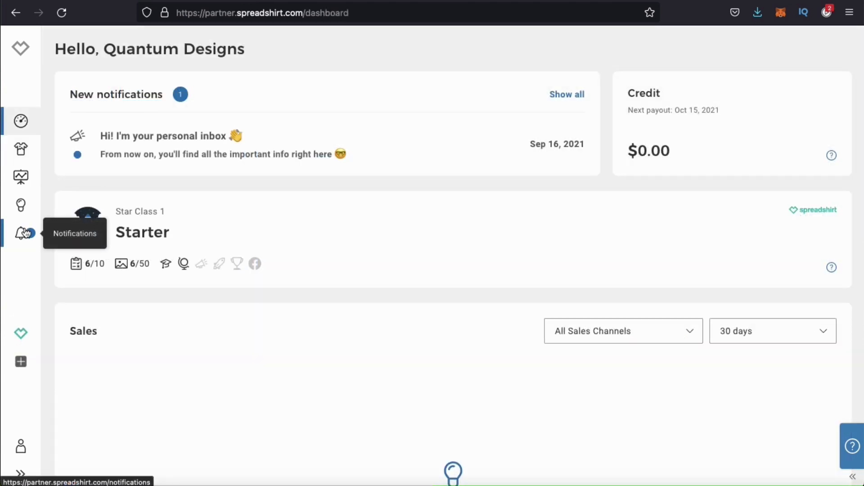
Set up a Spreadshop as another sales channel, name it "Quantum Designs", and open the shop
left_click(23, 364)
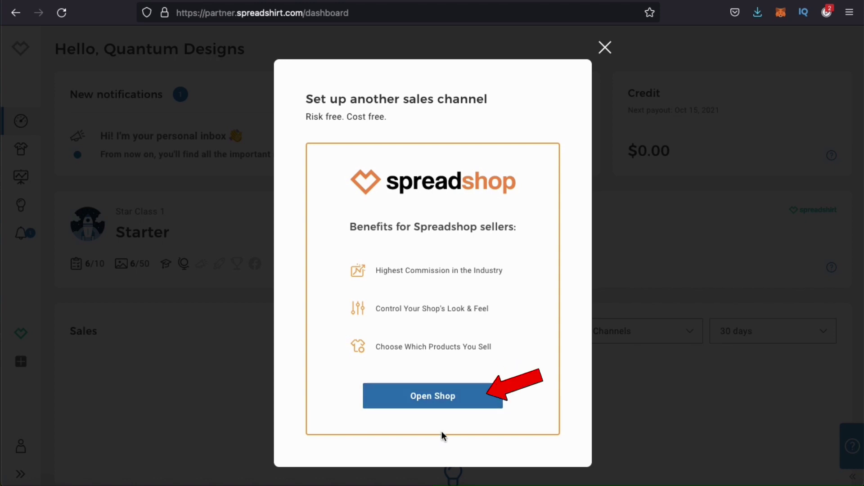
left_click(431, 402)
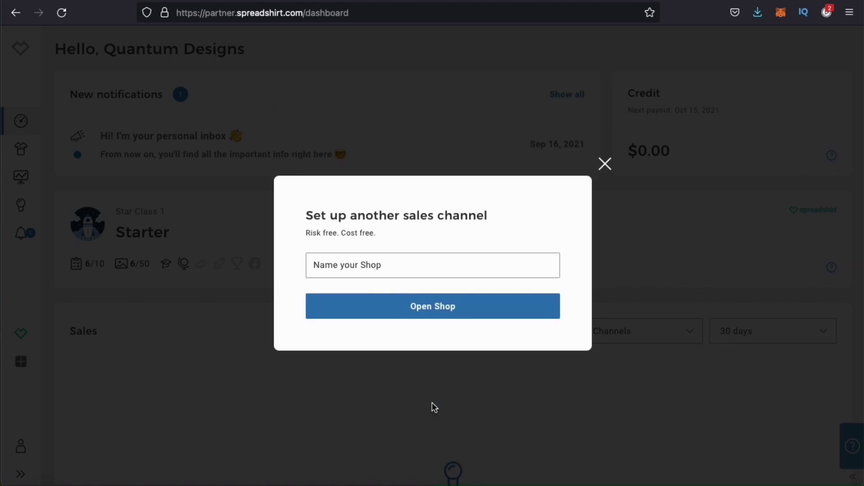
left_click(404, 273)
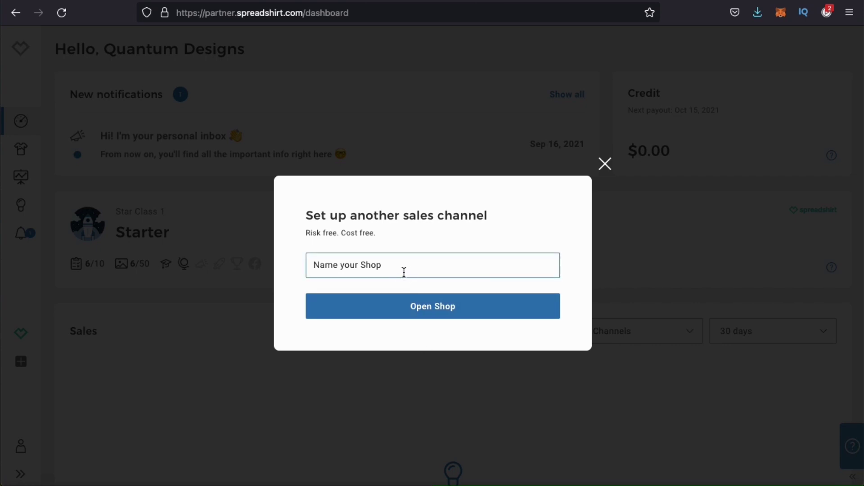
left_click(404, 273)
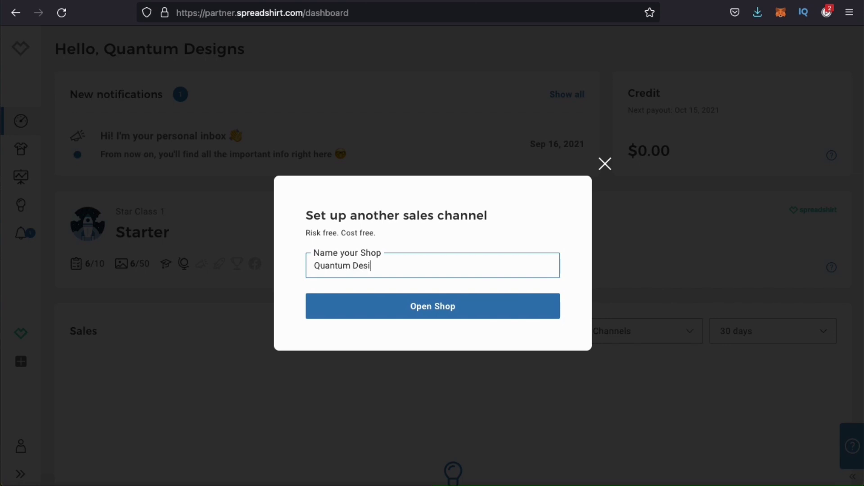
left_click(435, 314)
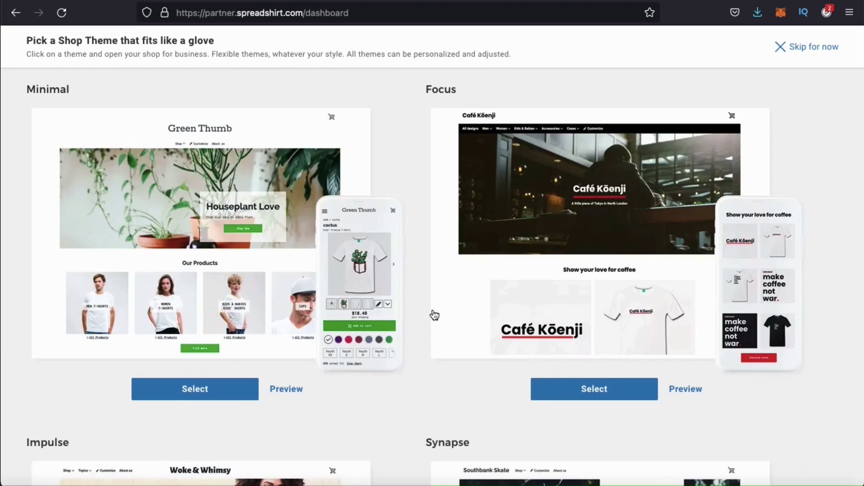
Browse the available shop themes and select the Minimal theme for the new shop
scroll(435, 315, "down", 5)
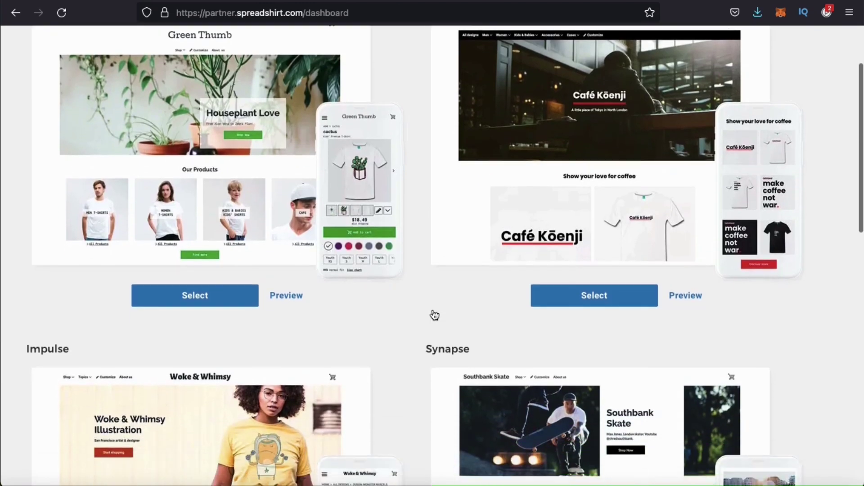
scroll(433, 311, "down", 5)
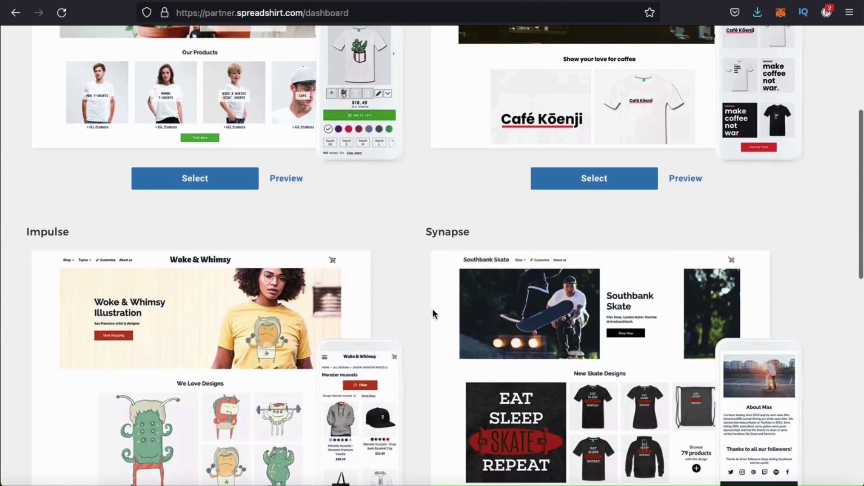
scroll(433, 308, "down", 4)
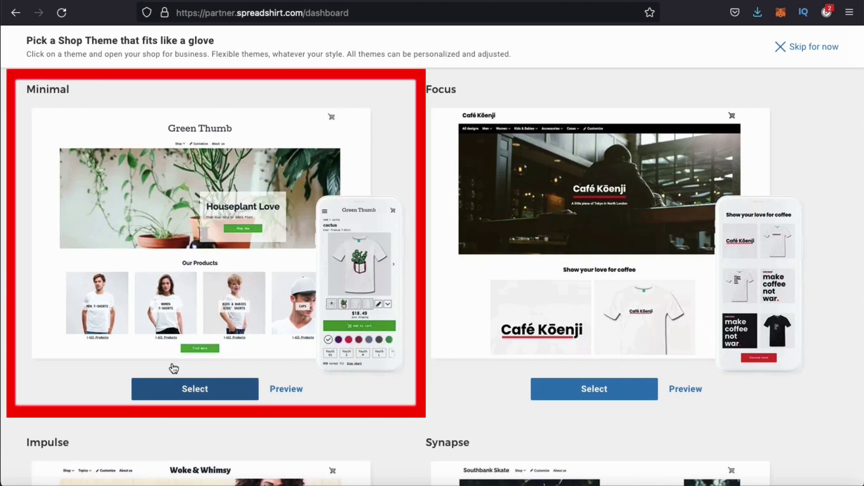
left_click(195, 390)
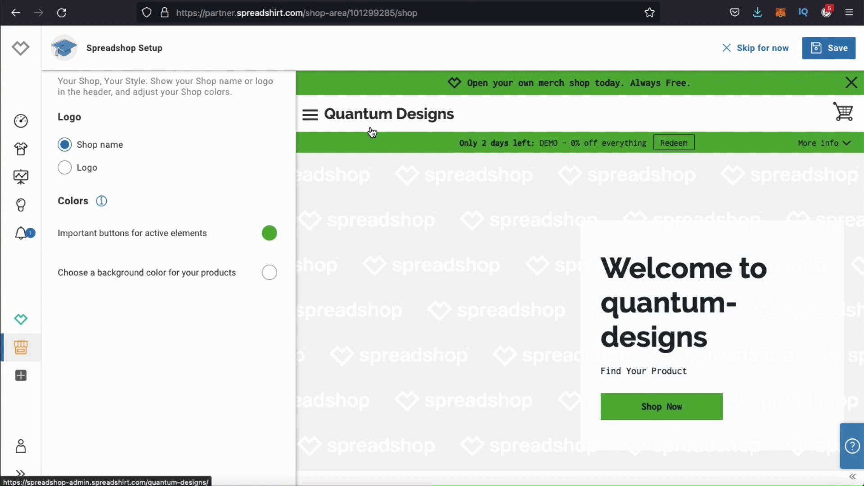
Switch the shop header from the shop name to a logo and upload "Header - Logo.png" from the Spreadshop Graphics folder
left_click(72, 174)
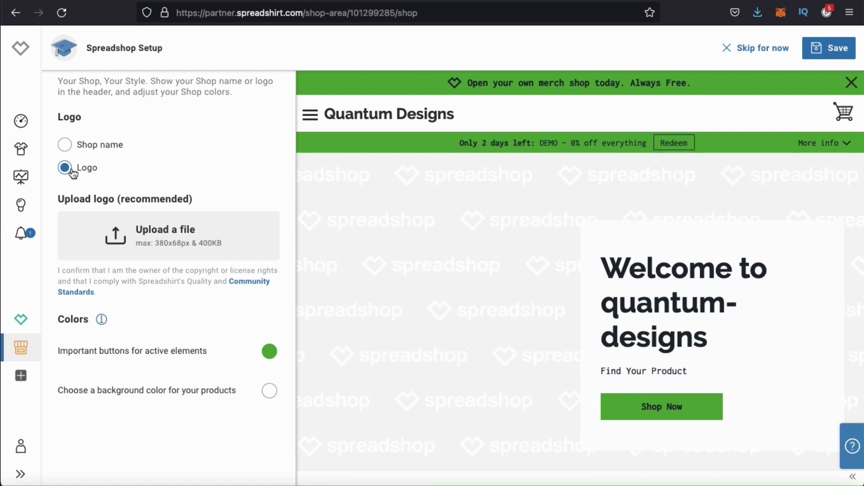
left_click(149, 253)
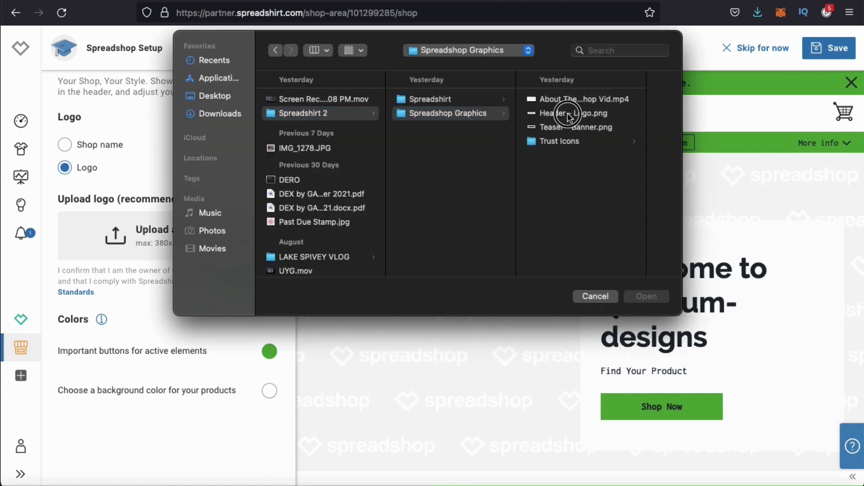
left_click(571, 114)
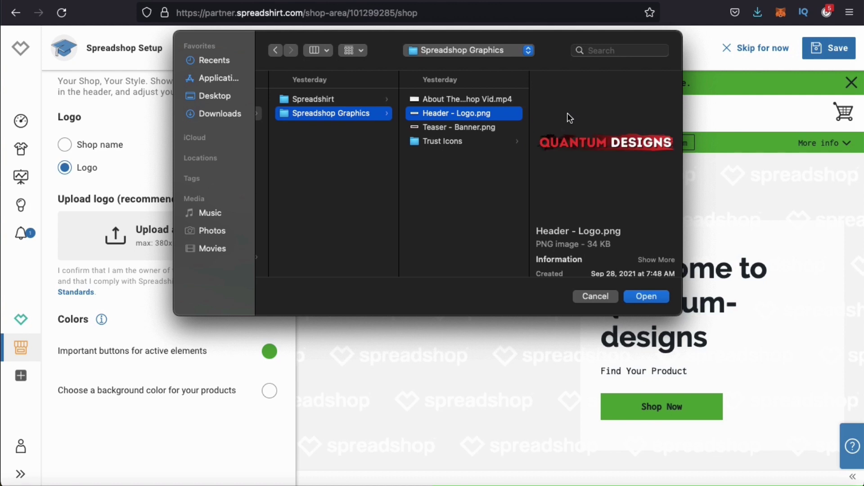
left_click(635, 297)
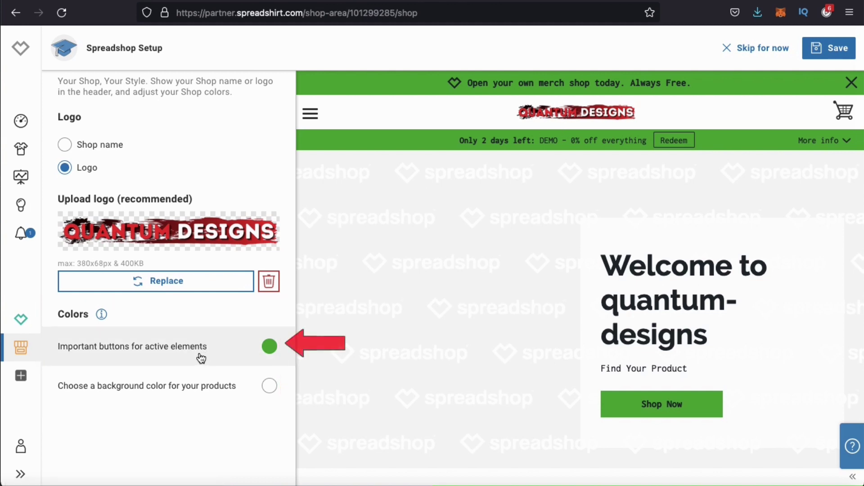
Change the colour of the important buttons for active elements to the pinkish-red preset, trying the brighter red preset first
left_click(269, 347)
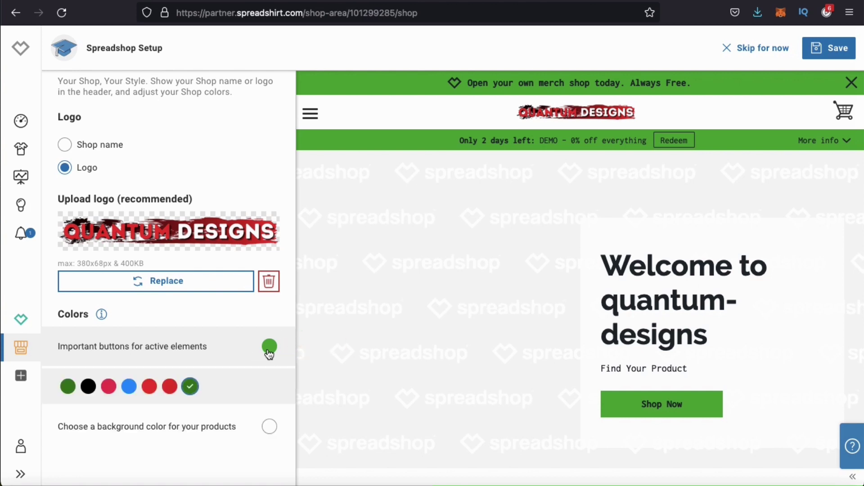
left_click(150, 392)
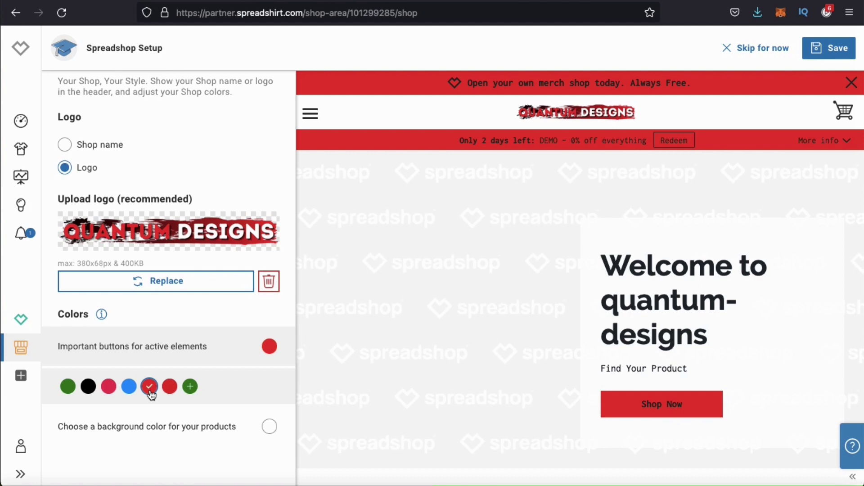
left_click(107, 393)
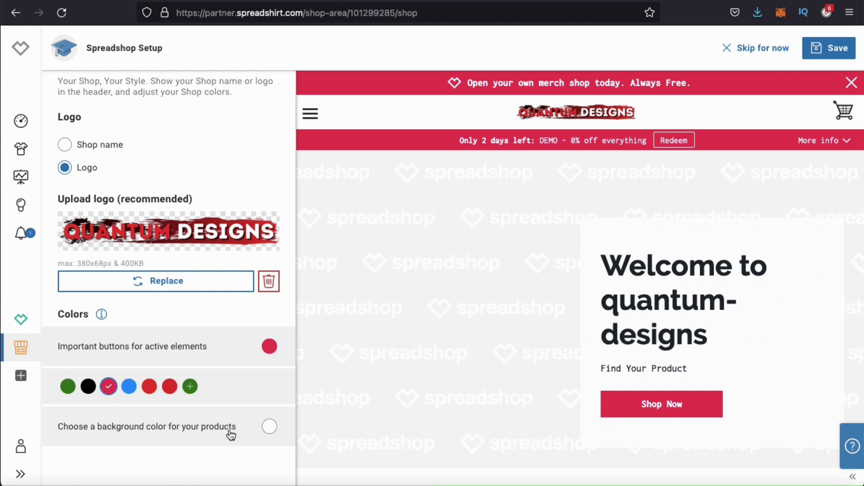
Try dark grey #313131 as the product background colour, and return it to white #ffffff
left_click(269, 431)
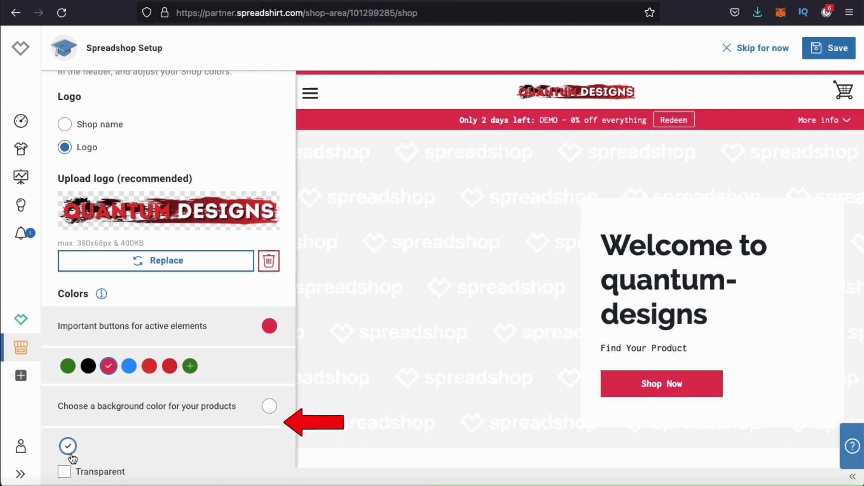
left_click(72, 458)
scroll(73, 456, "down", 2)
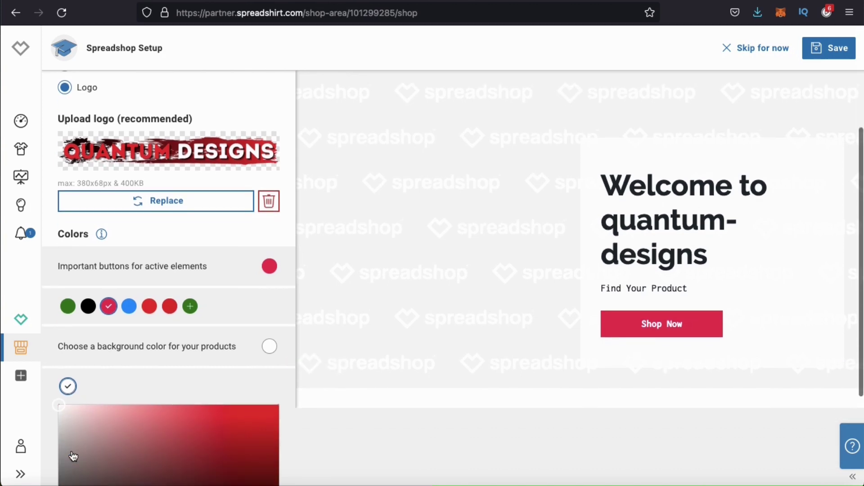
scroll(72, 456, "down", 1)
left_click(76, 451)
scroll(158, 426, "down", 1)
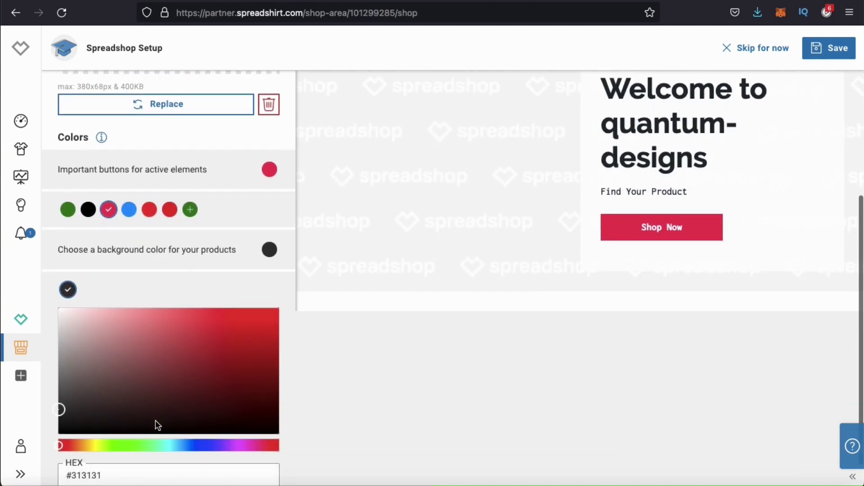
scroll(157, 425, "down", 1)
left_click_drag(63, 310, 48, 263)
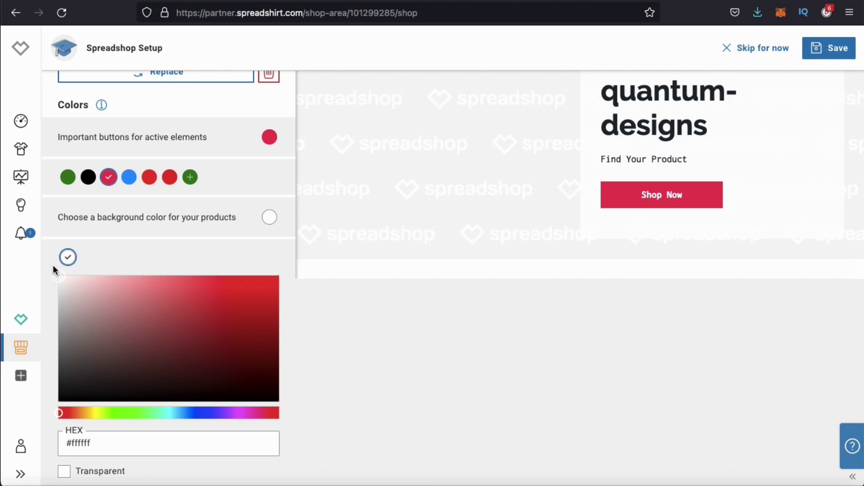
Save the Spreadshop setup and continue from the checklist to the shop activation settings
scroll(299, 284, "up", 5)
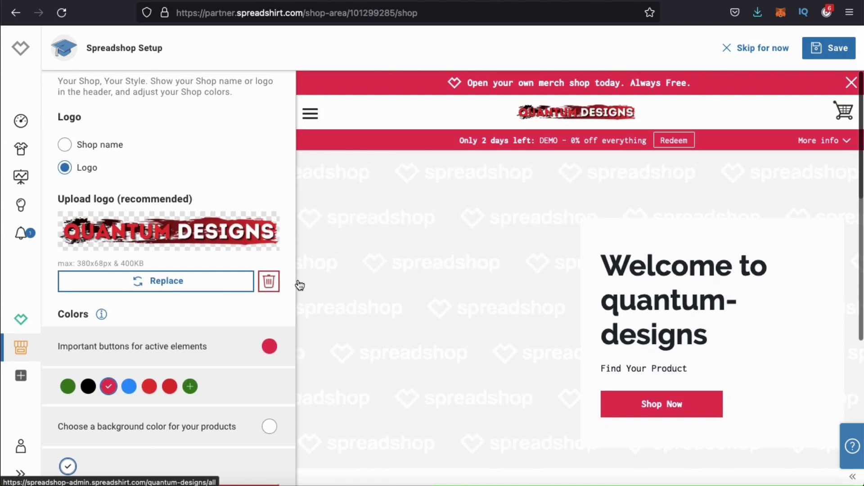
left_click(830, 51)
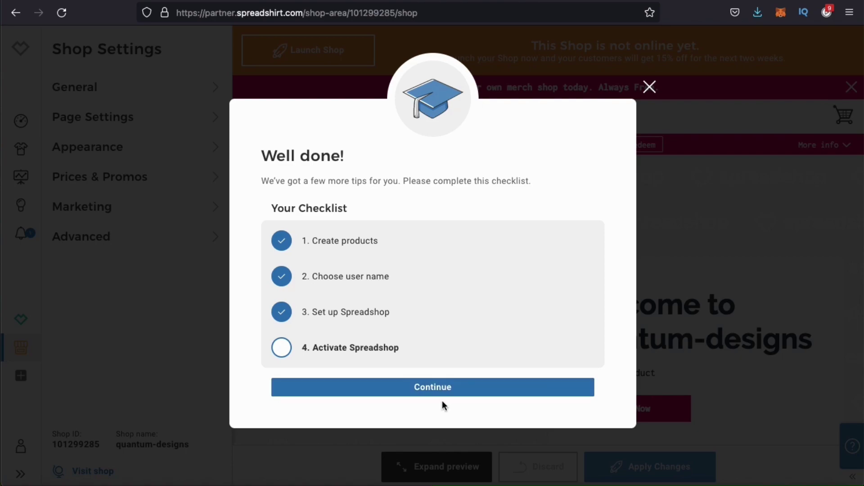
left_click(436, 388)
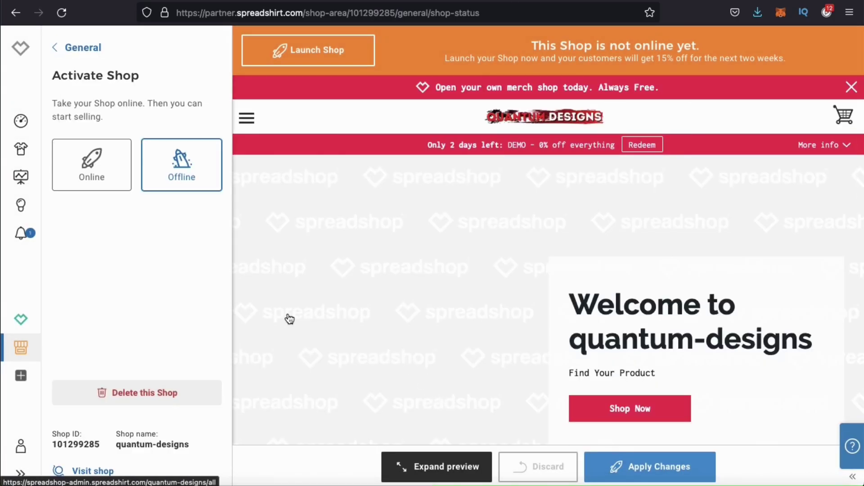
Write a shop description under Info & SEO presenting Quantum Designs as the place where stylish business owners or entrepreneurs shop for cool new gear and accessories
left_click(57, 54)
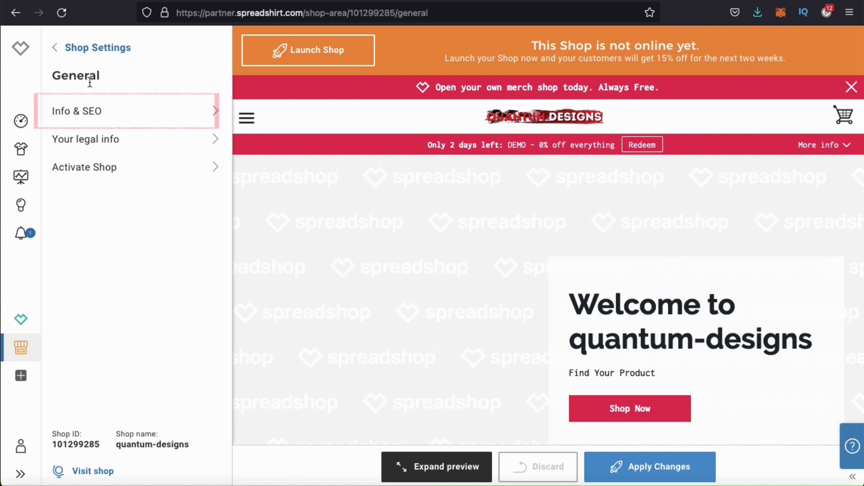
left_click(115, 113)
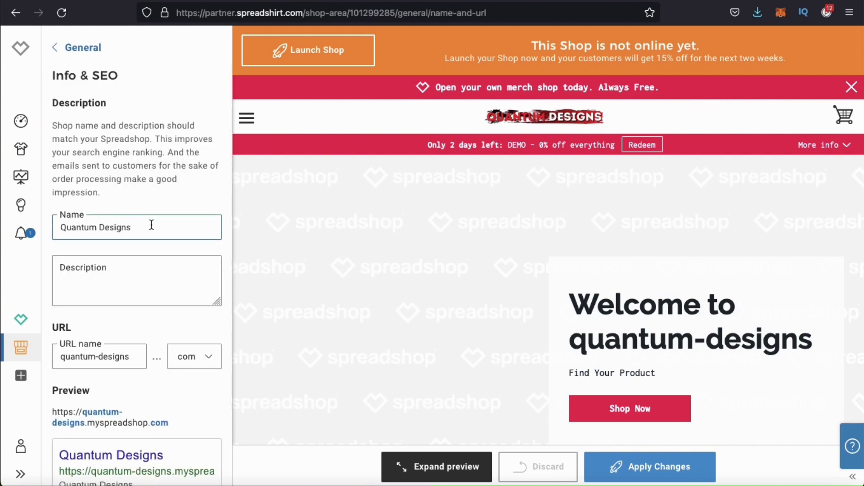
scroll(154, 273, "down", 3)
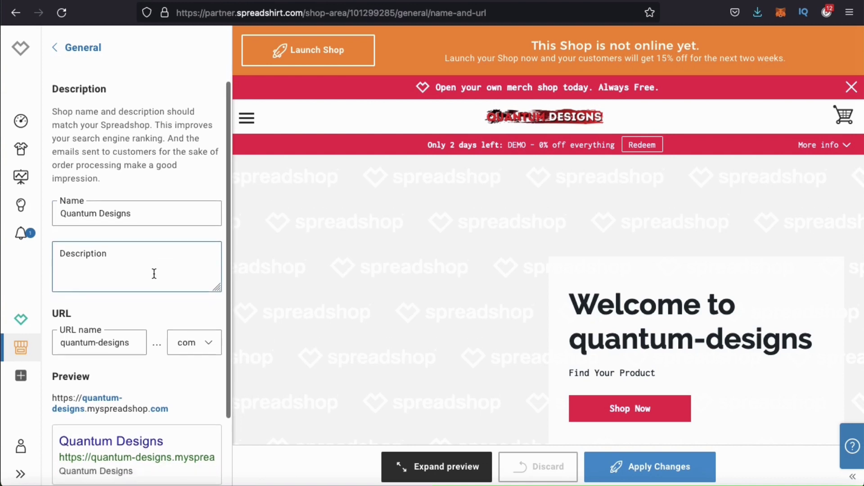
scroll(154, 273, "down", 1)
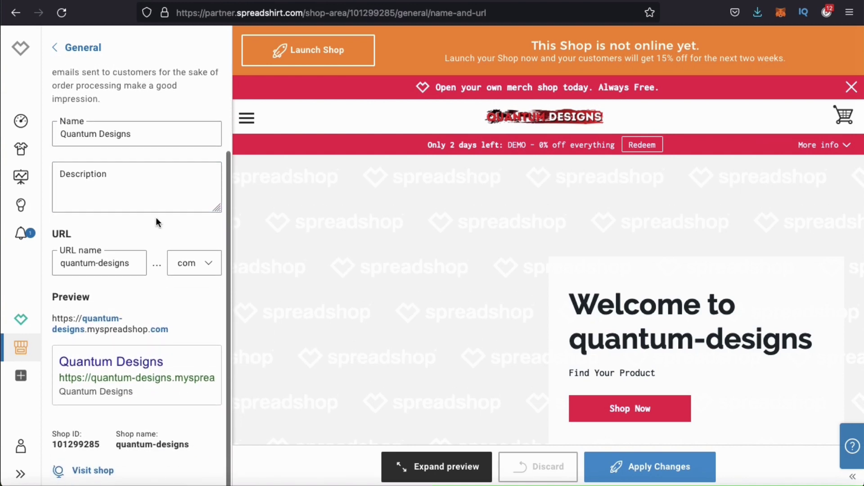
left_click(122, 183)
type("Quant")
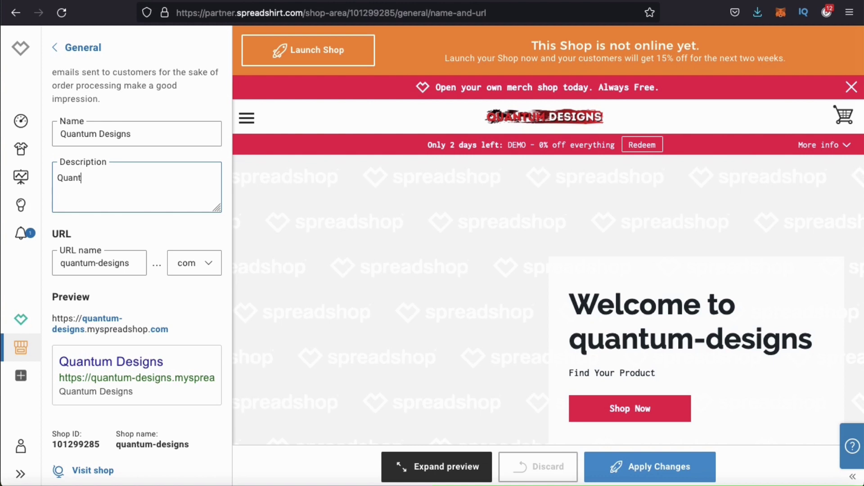
type("um")
type("Designs is the place where stylish business owners or entrepreneurs come to shop for cool new gear and accessories. Having awesome apparel has been scientifically proven to increase awesomeness. Get yours today")
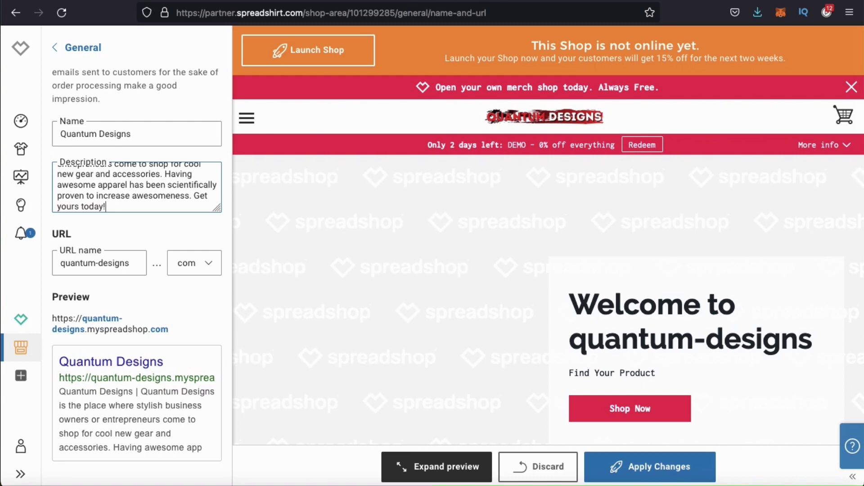
scroll(206, 282, "down", 3)
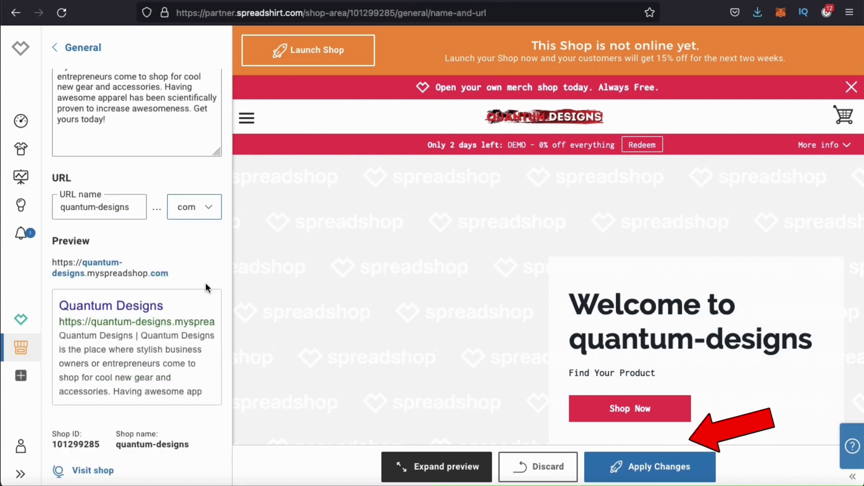
scroll(205, 283, "up", 10)
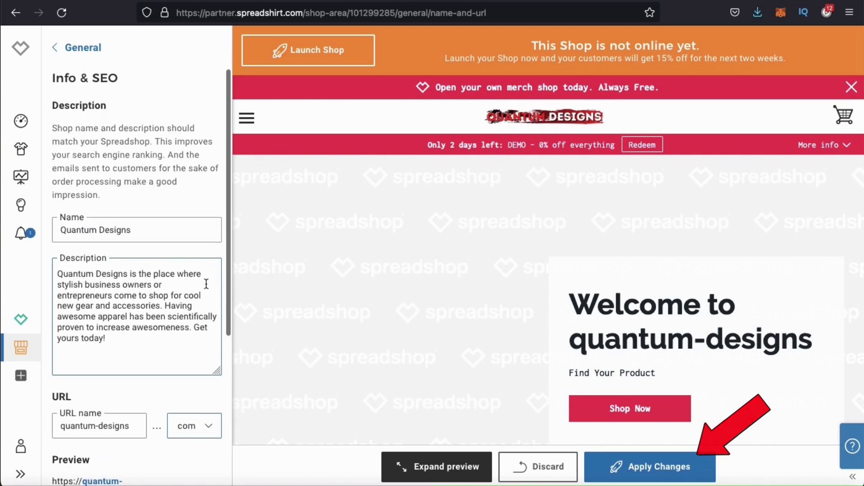
Open the start page's Teaser settings and look through the preset background images without choosing one
left_click(57, 51)
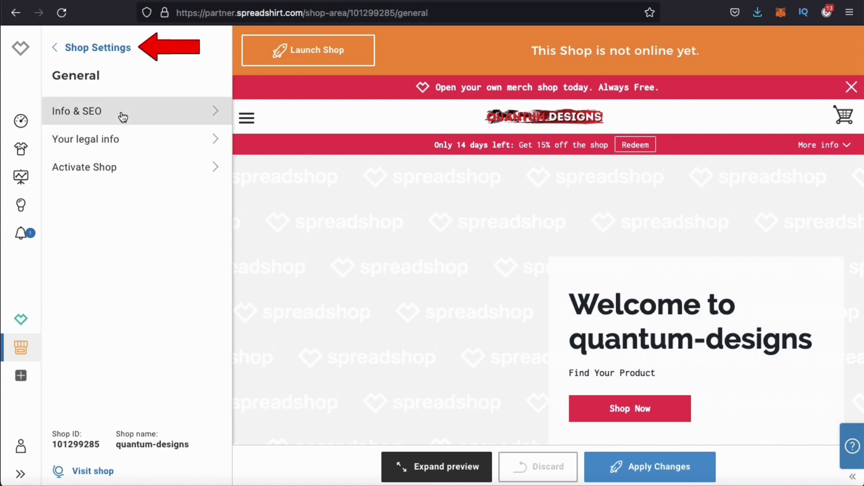
left_click(55, 48)
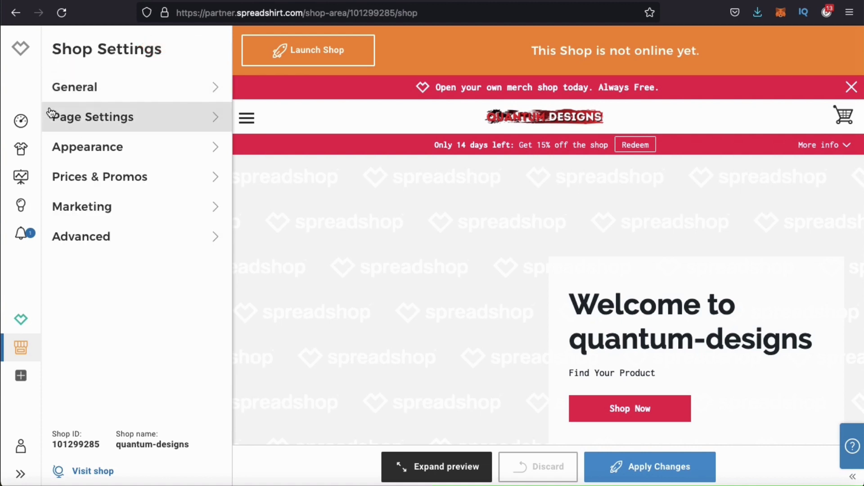
left_click(92, 120)
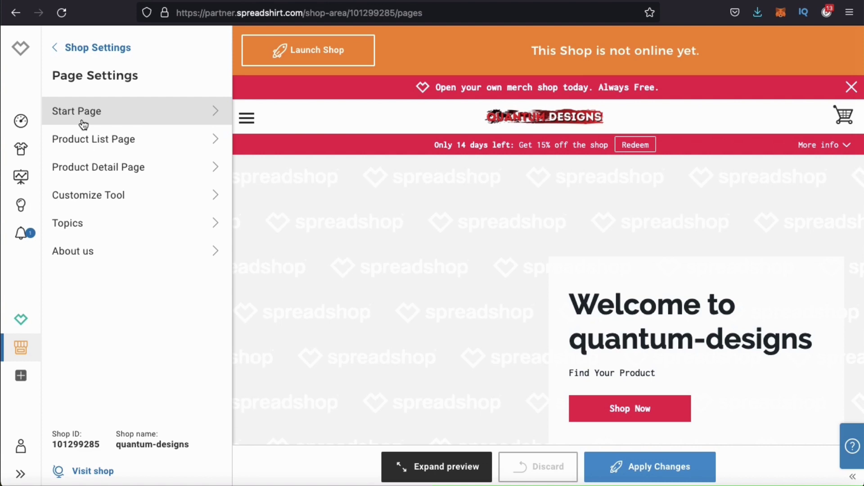
left_click(85, 122)
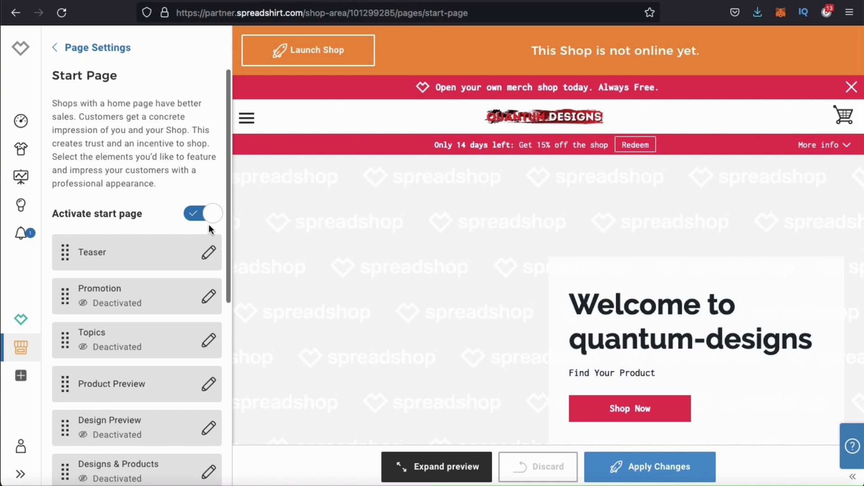
scroll(209, 225, "down", 3)
scroll(209, 231, "down", 5)
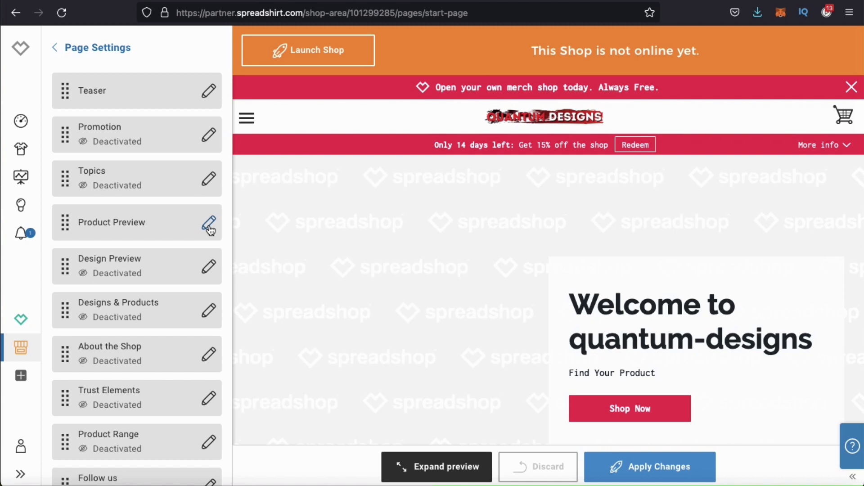
left_click(208, 95)
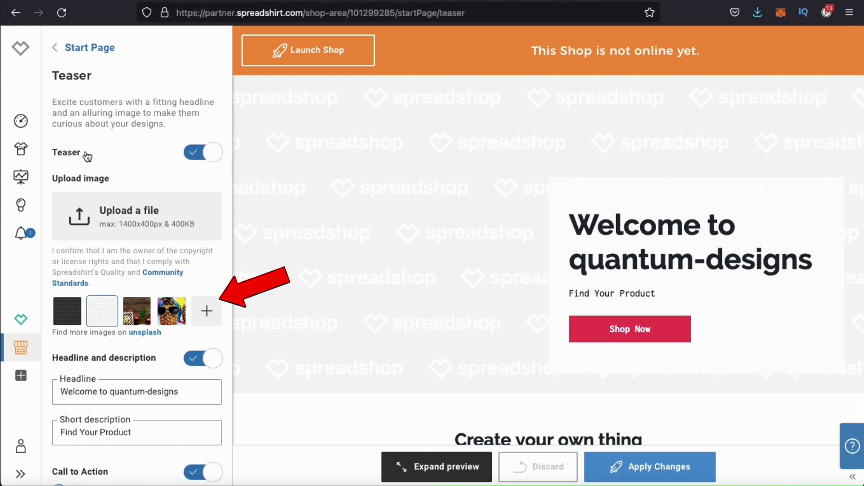
left_click(203, 313)
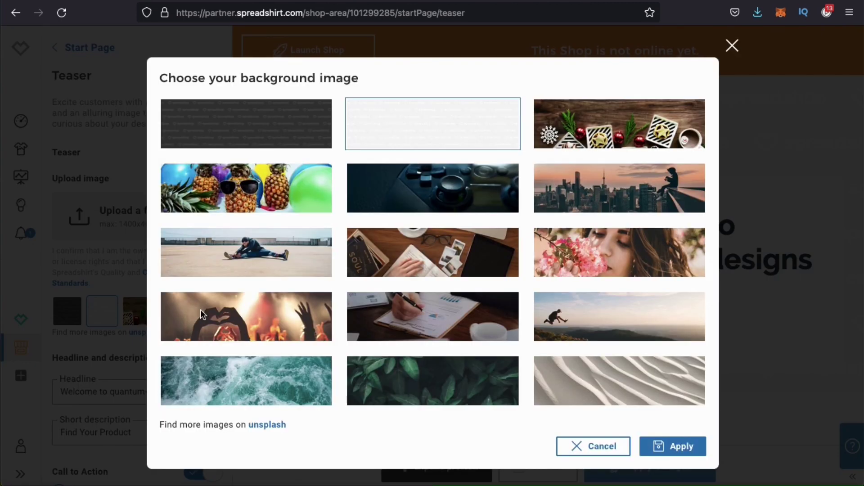
left_click(603, 447)
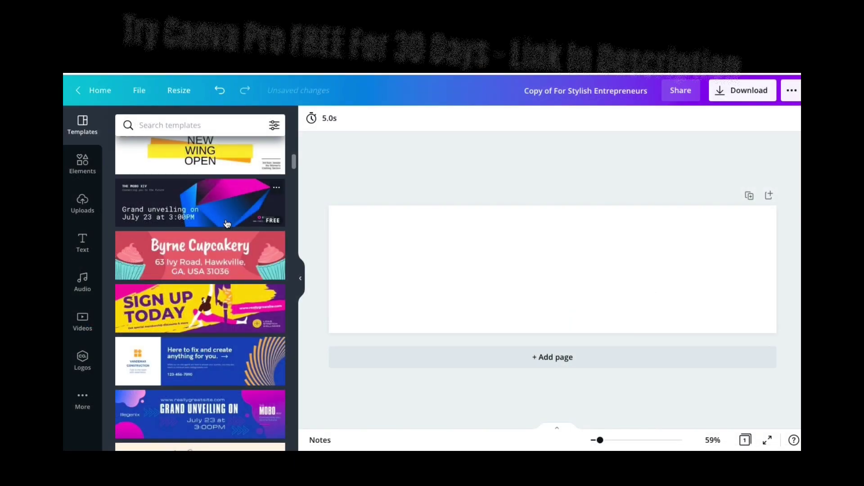
In Canva, apply the black Astraeus Gym template to the blank banner and replace its heading with "FOR STYLISH ENTREPRENEURS"
scroll(226, 224, "down", 15)
scroll(226, 224, "down", 7)
left_click(227, 229)
double_click(492, 241)
left_click(493, 241)
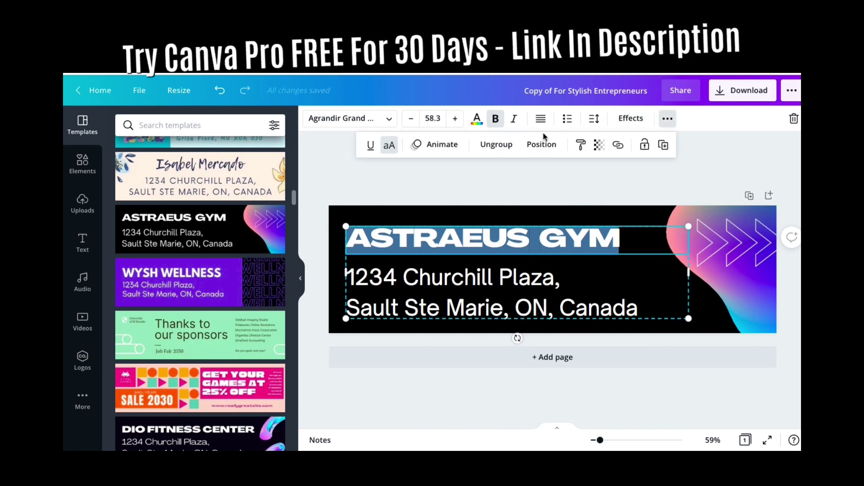
triple_click(547, 242)
type("FOR STYLISH")
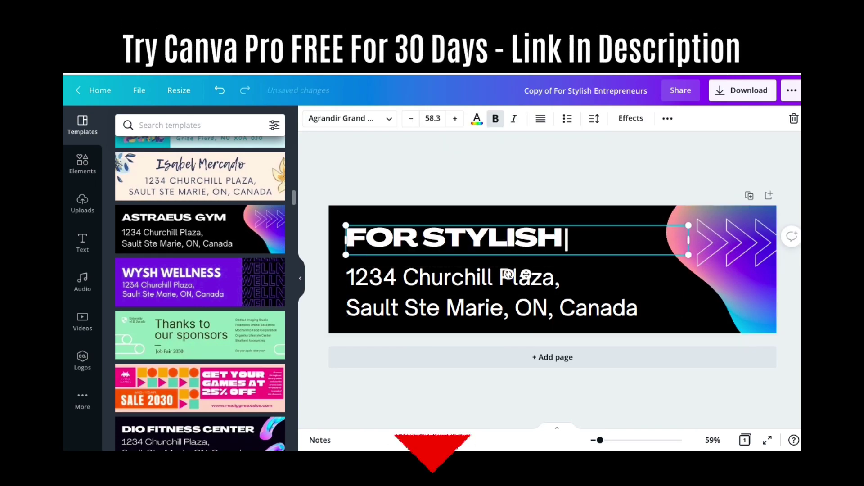
type(" ENTREPRENEURS")
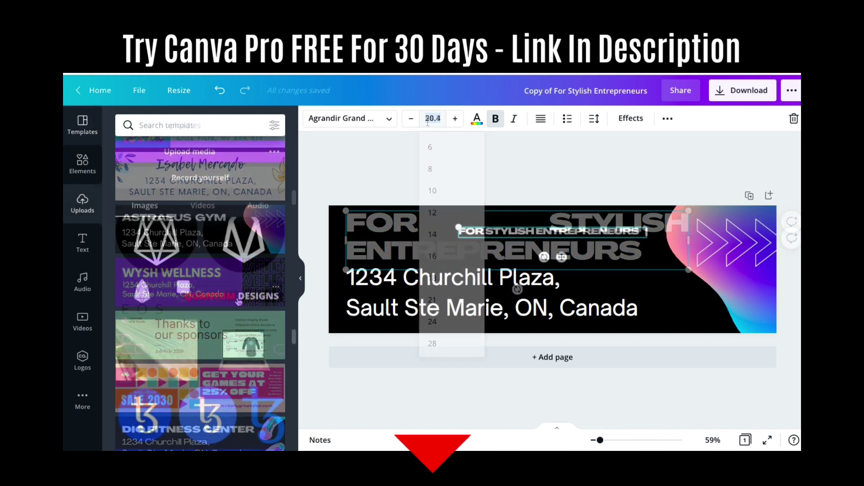
Place the uploaded Quantum Designs logo above the heading and set the banner text in the Blinker font
left_click(237, 297)
left_click_drag(493, 285, 551, 224)
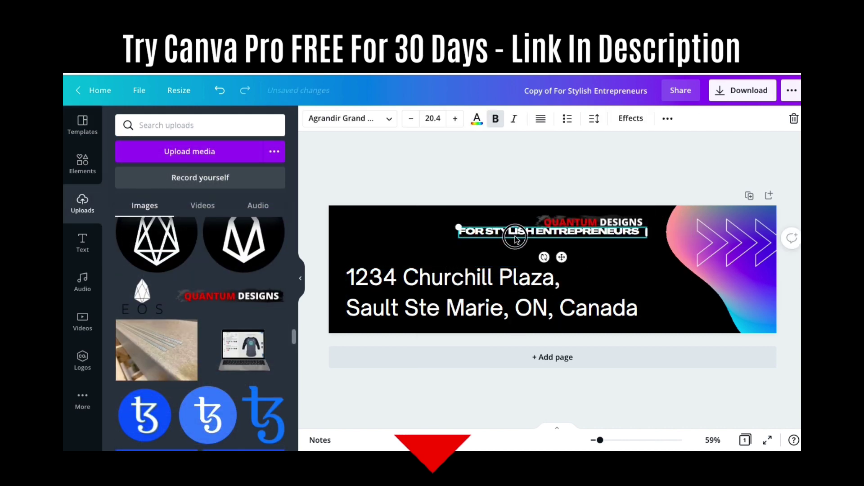
left_click(478, 243)
triple_click(478, 243)
left_click(541, 120)
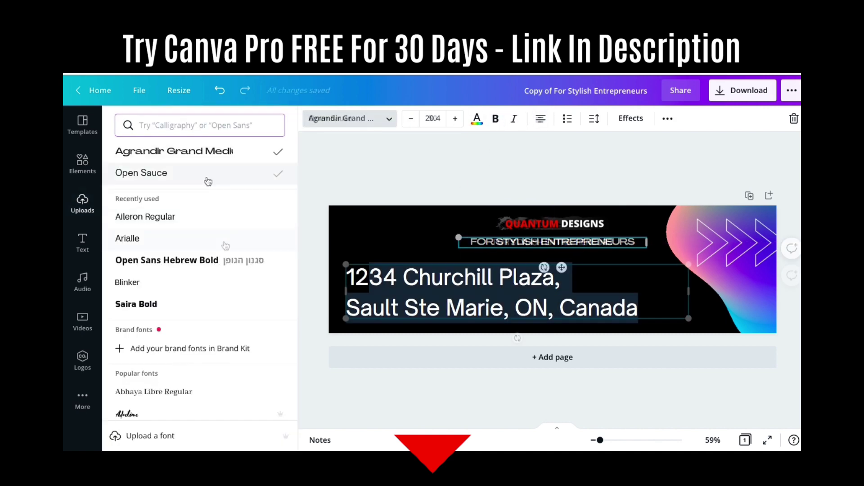
left_click(127, 282)
Replace the address text with "ENTREPRENEURS | BUSINESS OWNERS | DIGITAL NOMADS", shrink it to a single line and centre it low on the banner
left_click_drag(347, 275, 595, 312)
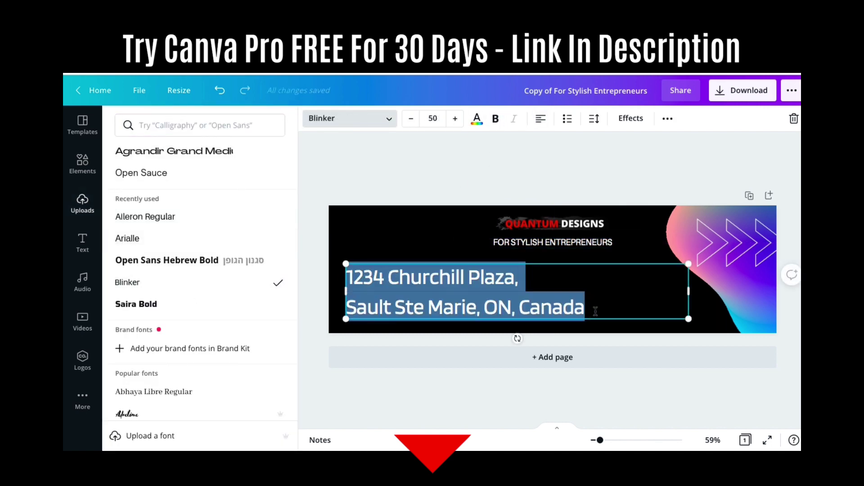
type("ENTREPRENEURS | BUSINESS OWNERS | DIGITAL NOMADS")
left_click_drag(345, 264, 378, 316)
left_click_drag(518, 310, 559, 299)
Move the chevron arrows to the left half of the banner, and recolour the blob shape red and place it at the banner's lower right
left_click(734, 244)
left_click_drag(734, 243, 408, 253)
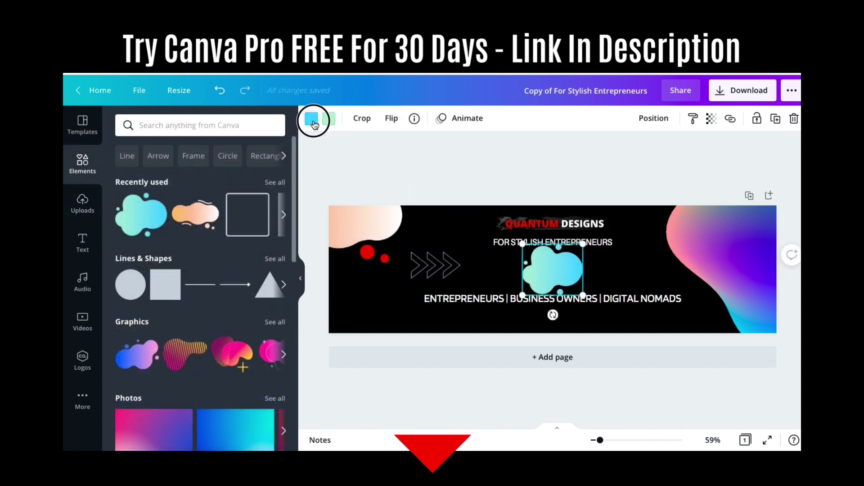
left_click(314, 123)
left_click(243, 175)
left_click_drag(553, 270, 787, 309)
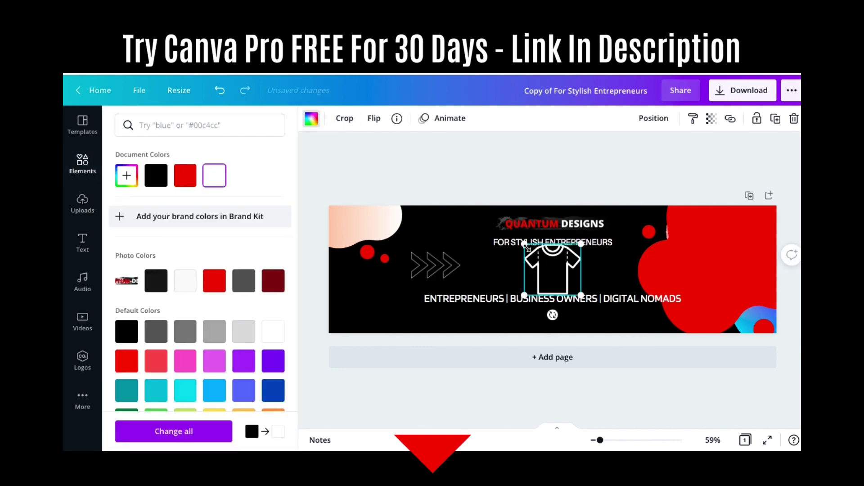
Position the T-shirt outline in the middle of the banner and download the finished design as a 1400 × 400 px PNG
left_click_drag(560, 270, 560, 243)
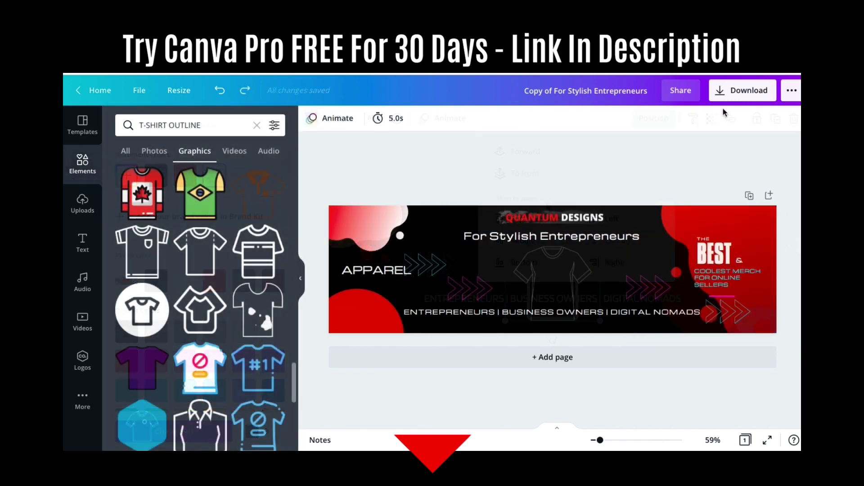
left_click(742, 90)
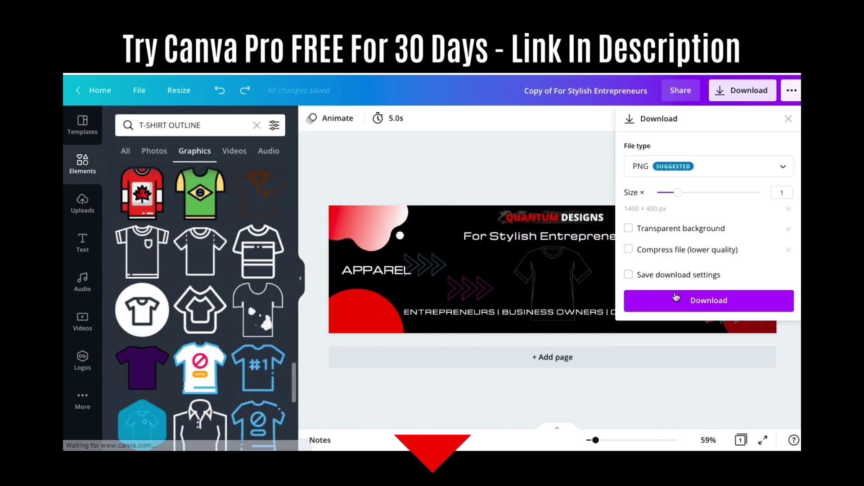
left_click(676, 296)
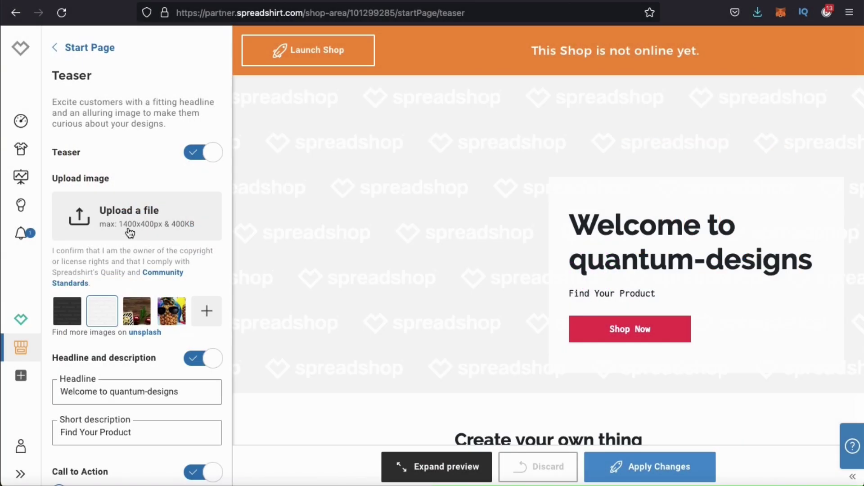
Back in Spreadshop, upload "Teaser - Banner.png" from the Spreadshop Graphics folder as the teaser image
left_click(129, 232)
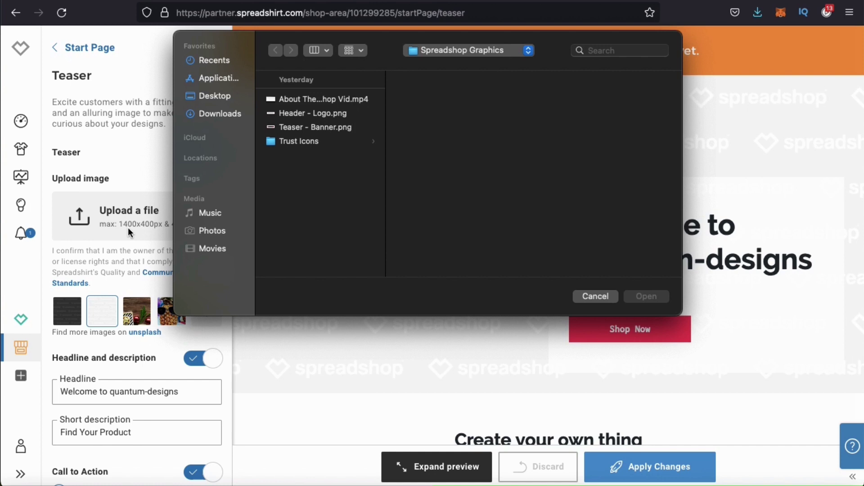
left_click(317, 131)
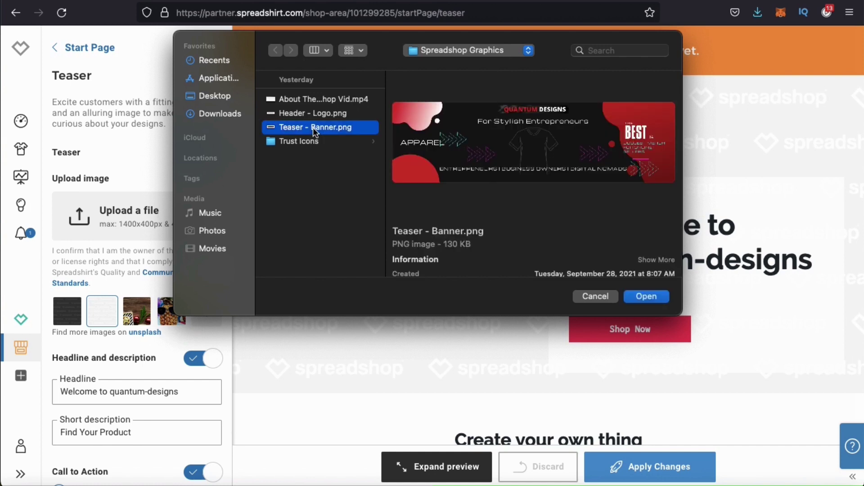
double_click(315, 132)
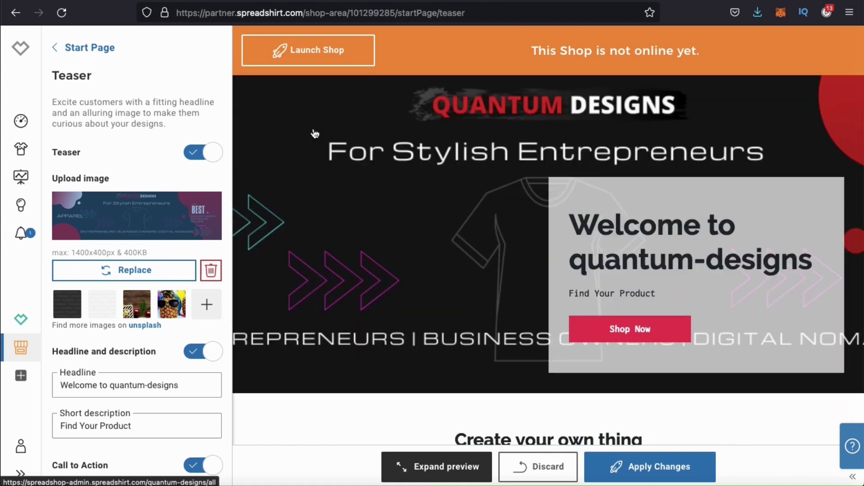
scroll(315, 133, "up", 3)
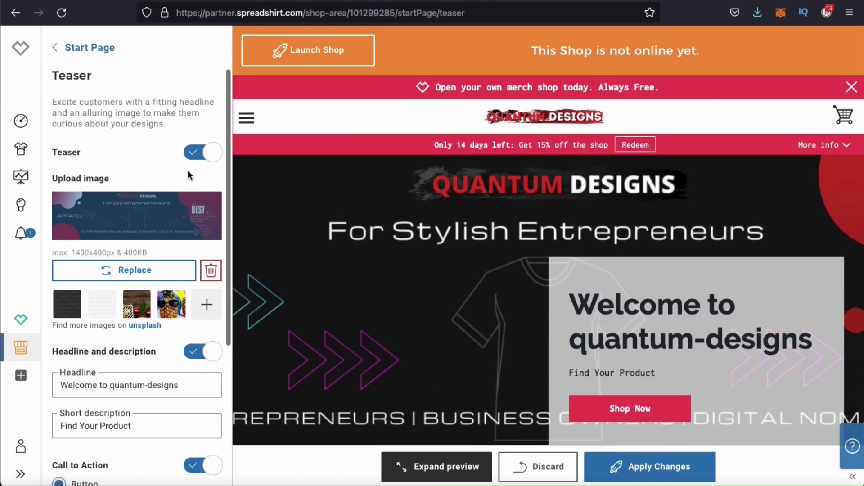
Set the teaser headline to "Get The Job Done In Style." and the short description to "The place where stylish entrepreneurs shop."
scroll(188, 170, "down", 2)
scroll(188, 170, "down", 3)
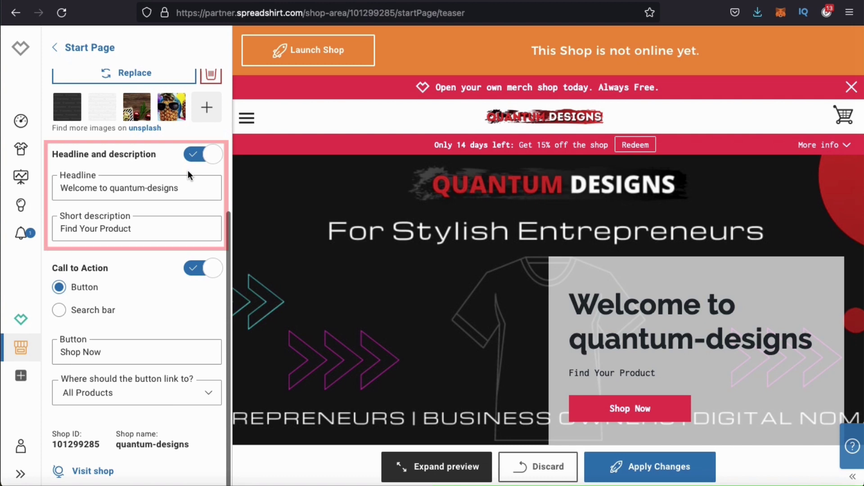
triple_click(164, 189)
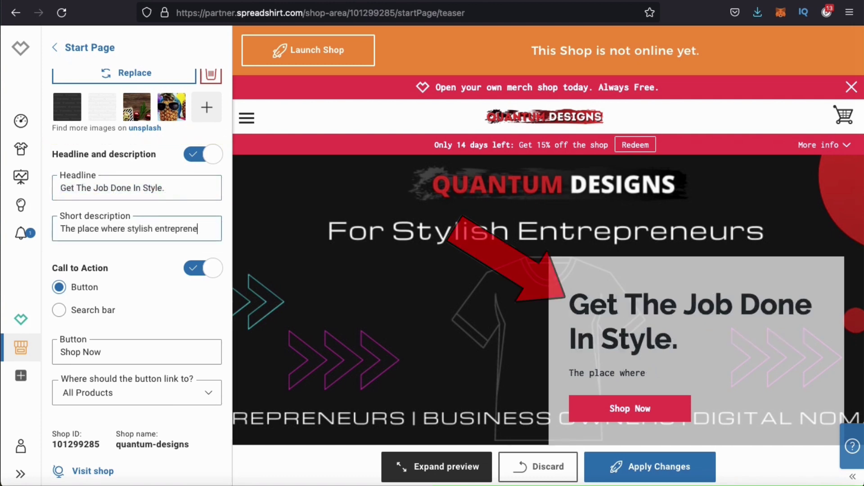
type("eurs")
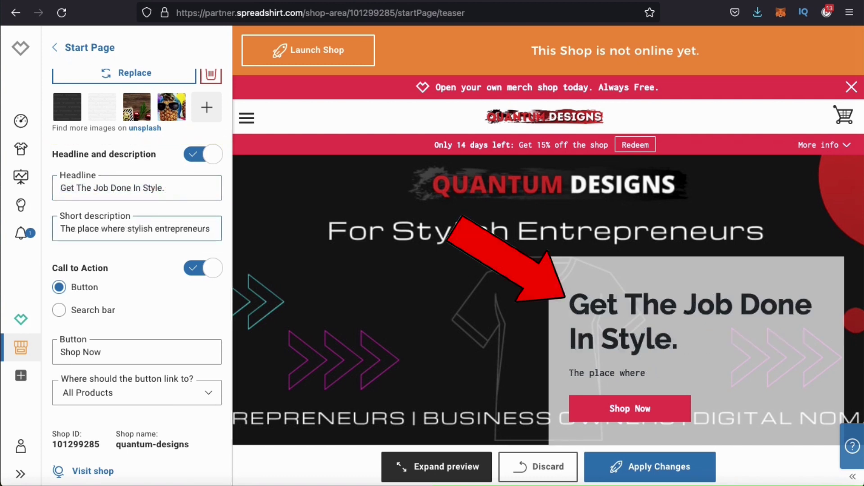
type(" shop.")
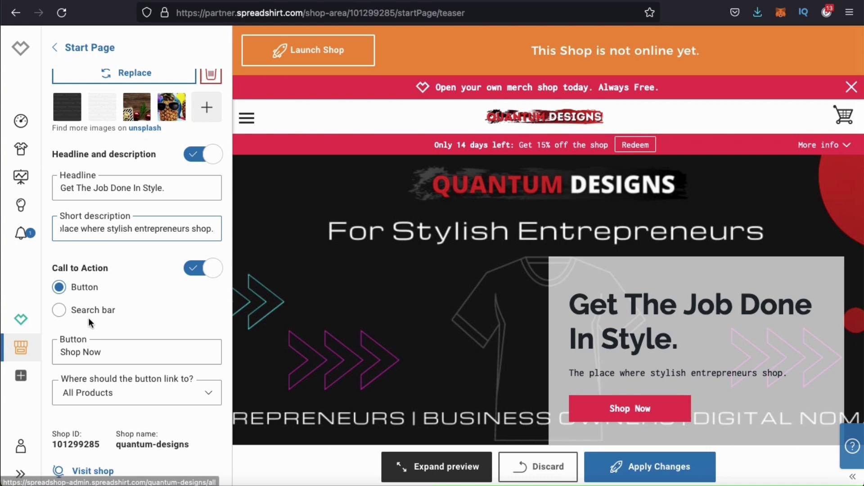
Try the search bar as the teaser's call to action, switch back to the button, and check its link destinations
left_click(64, 316)
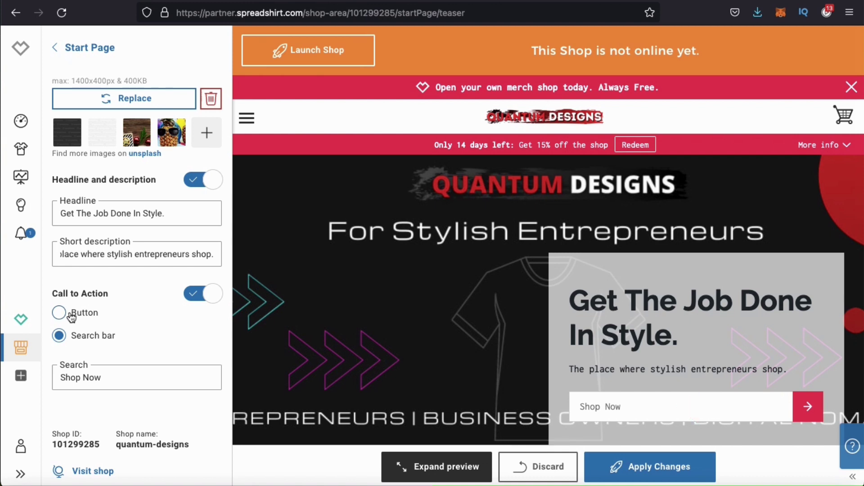
left_click(71, 318)
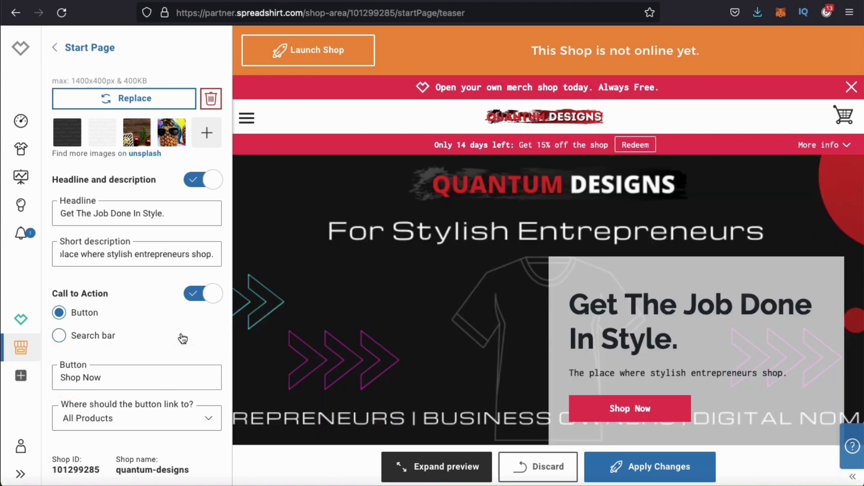
scroll(181, 337, "down", 1)
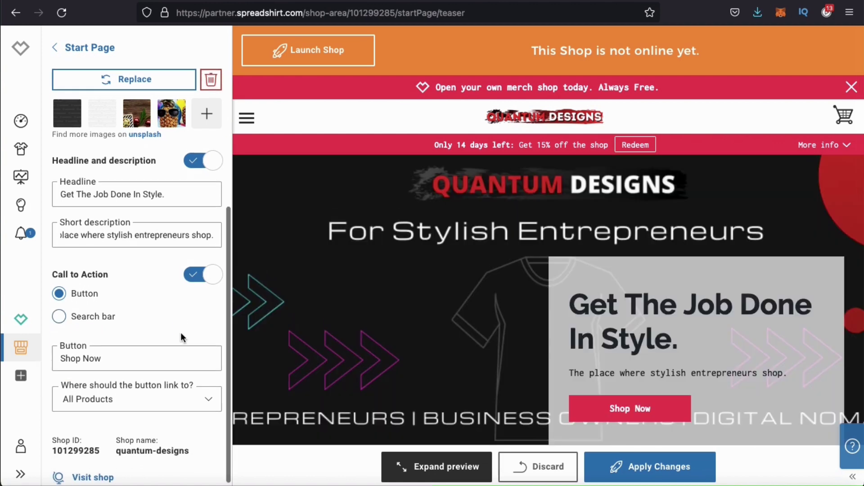
left_click(207, 396)
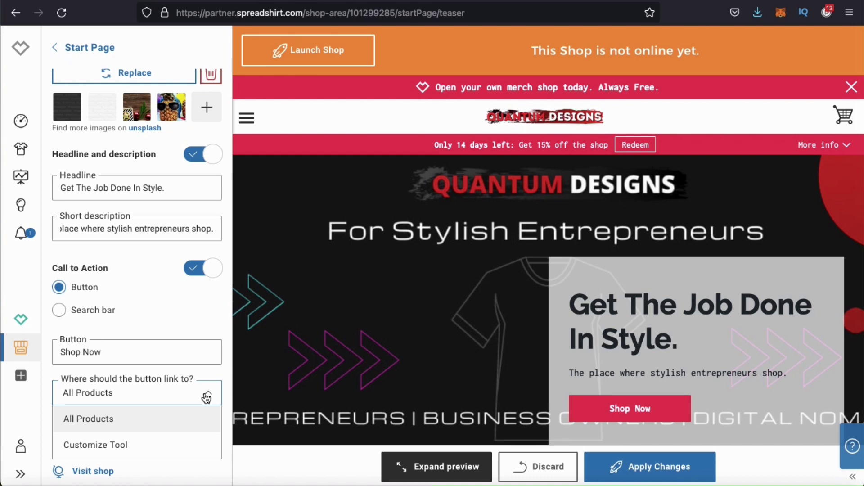
left_click(207, 397)
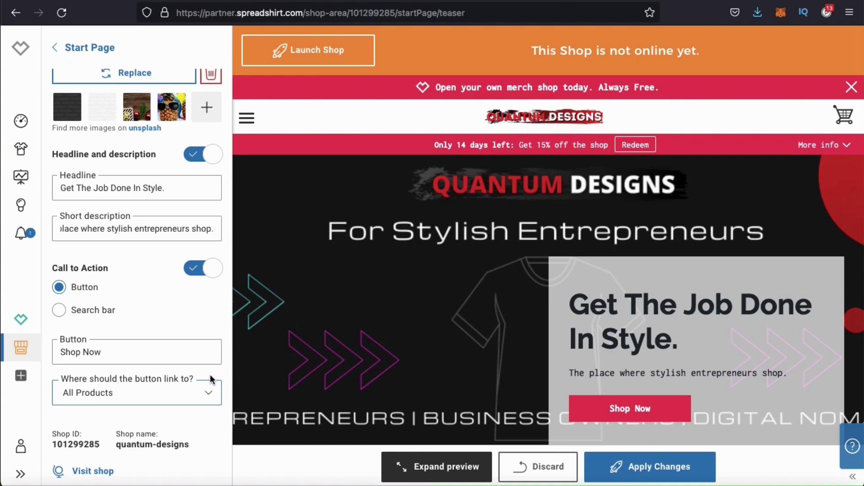
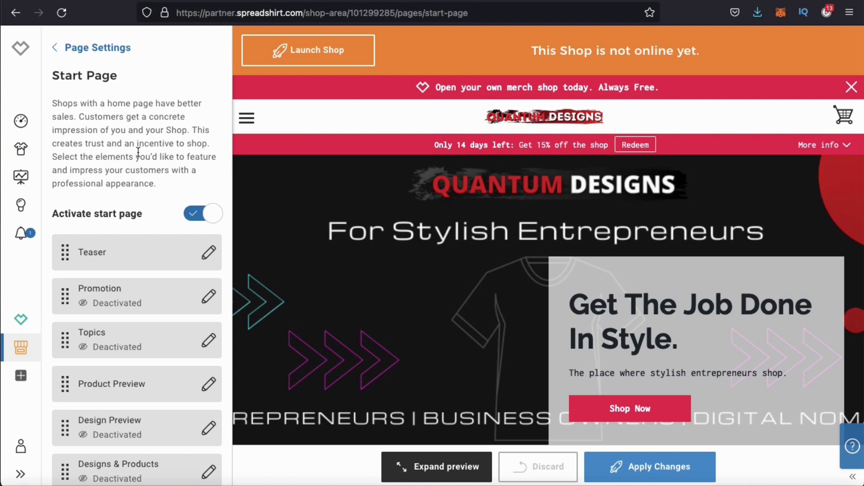
Open the start page's Product Preview settings and go on to creating products for the shop
scroll(140, 191, "down", 4)
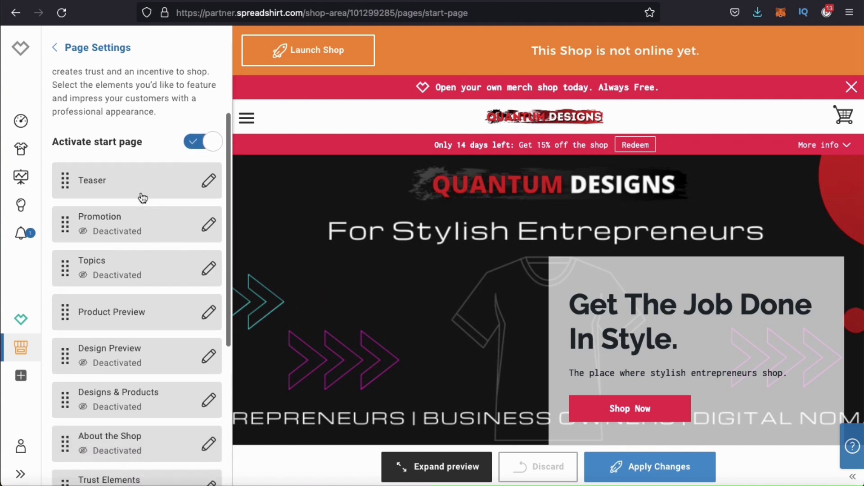
scroll(143, 198, "down", 2)
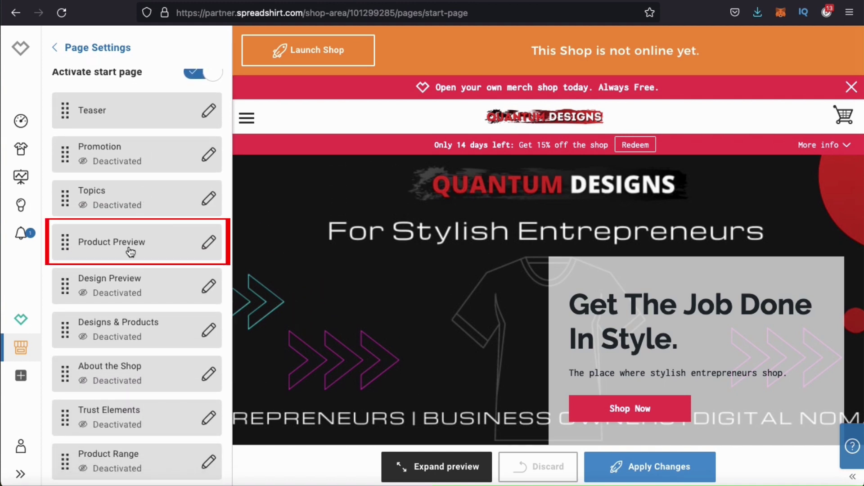
left_click(208, 246)
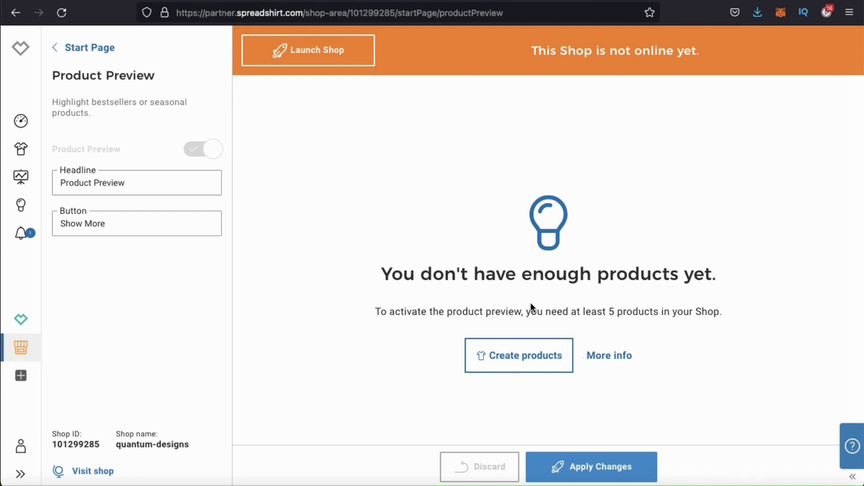
left_click(516, 365)
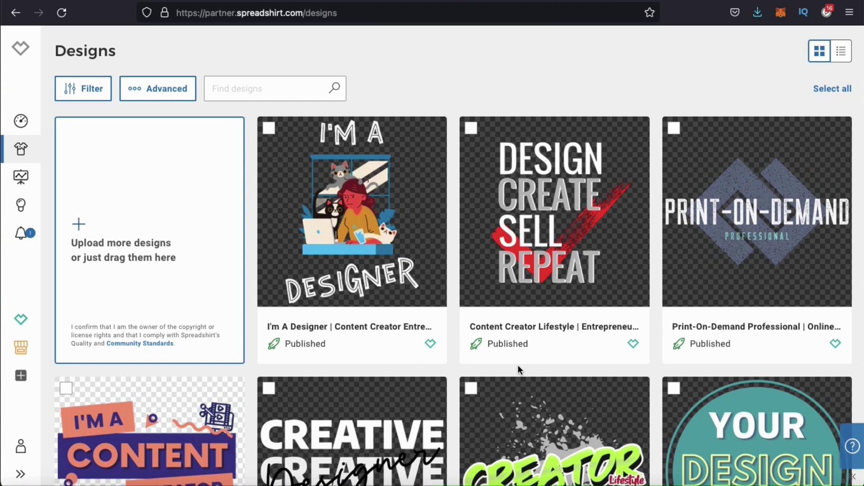
Add Spreadshop as a sales channel for the "I'm A Designer | Content Creator Entrepreneur" design and apply it
mouse_move(365, 204)
mouse_move(358, 219)
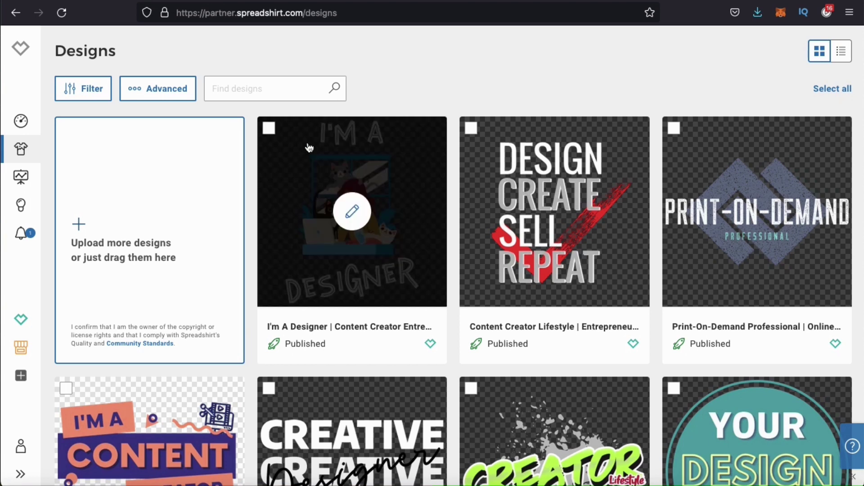
left_click(362, 222)
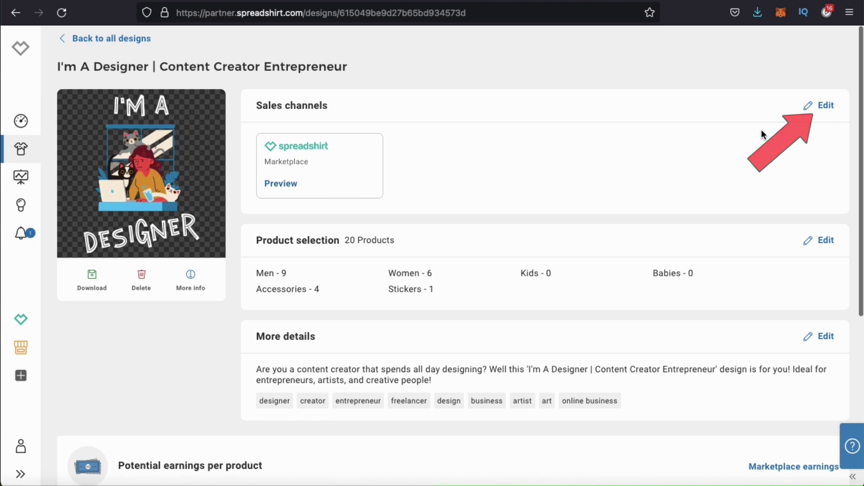
left_click(822, 108)
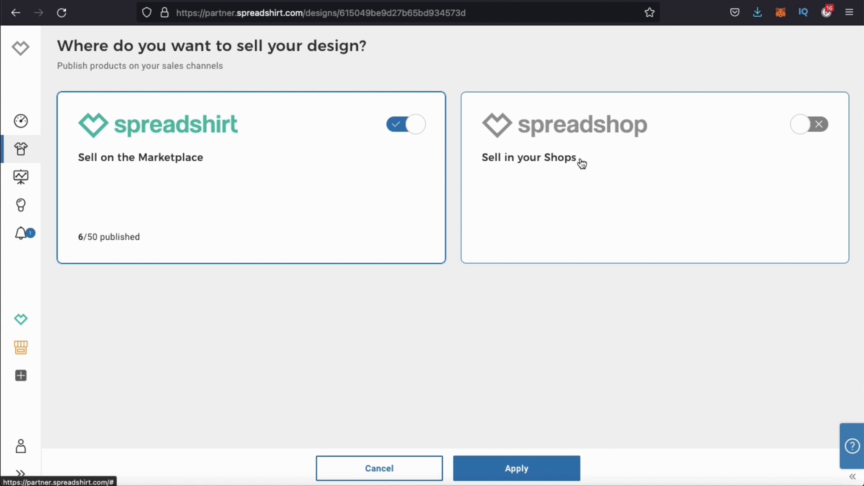
left_click(806, 128)
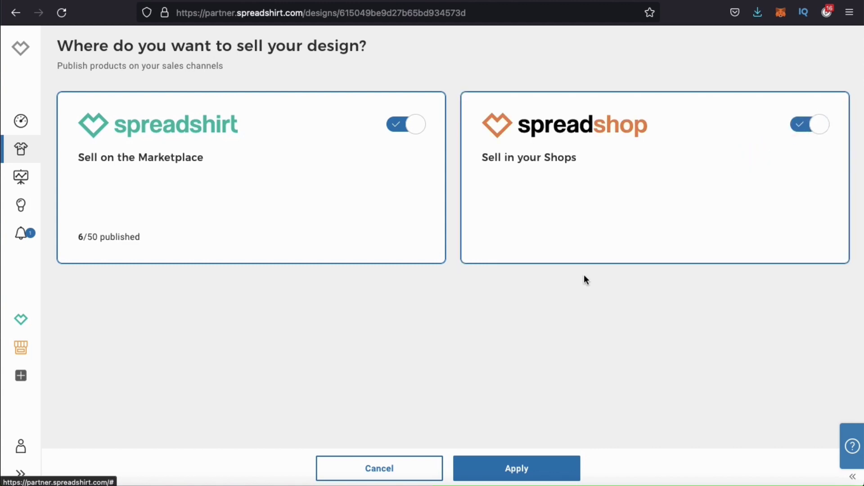
left_click(508, 466)
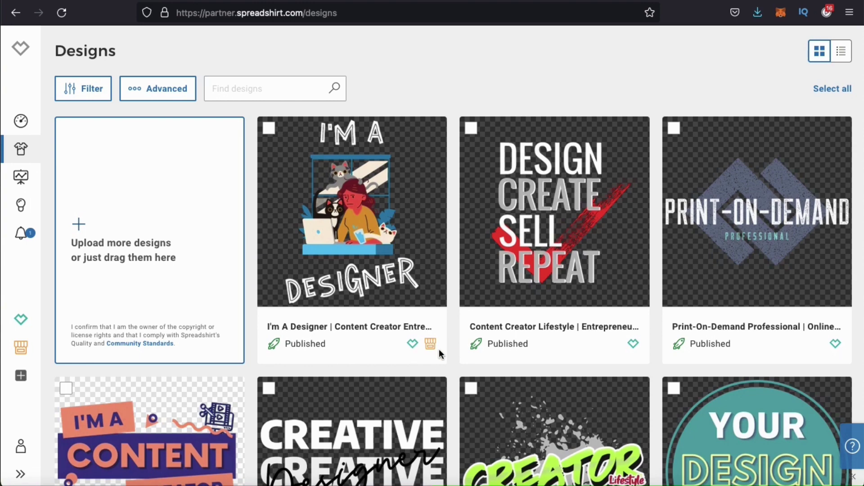
Enable selling the "Content Creator Lifestyle" design in Spreadshop and apply the change
left_click(553, 209)
left_click(816, 104)
left_click(810, 124)
left_click(529, 476)
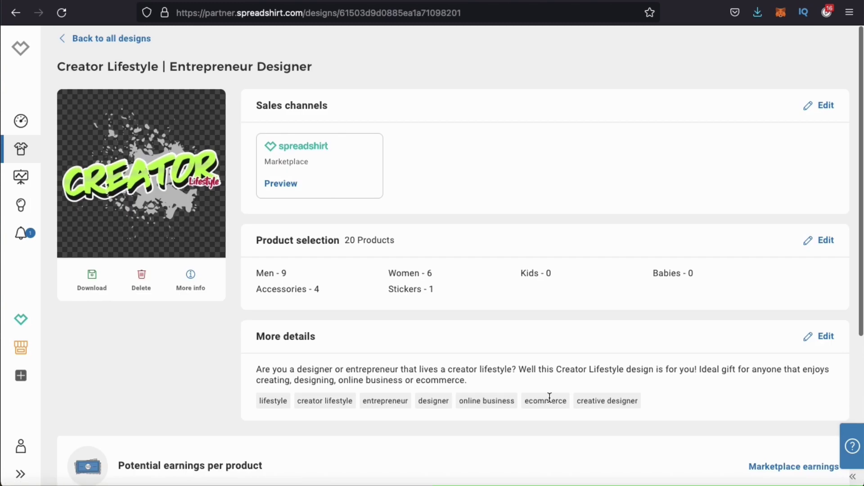
Enable Spreadshop sales for the "Creator Lifestyle | Entrepreneur Designer" design, apply it, and check the designs' sales channels in the overview
left_click(816, 104)
left_click(810, 124)
left_click(508, 464)
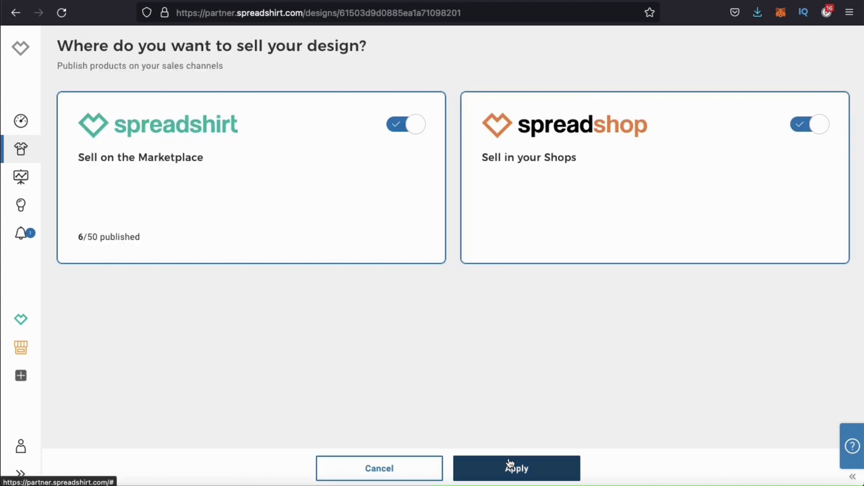
scroll(291, 239, "down", 2)
scroll(291, 238, "down", 2)
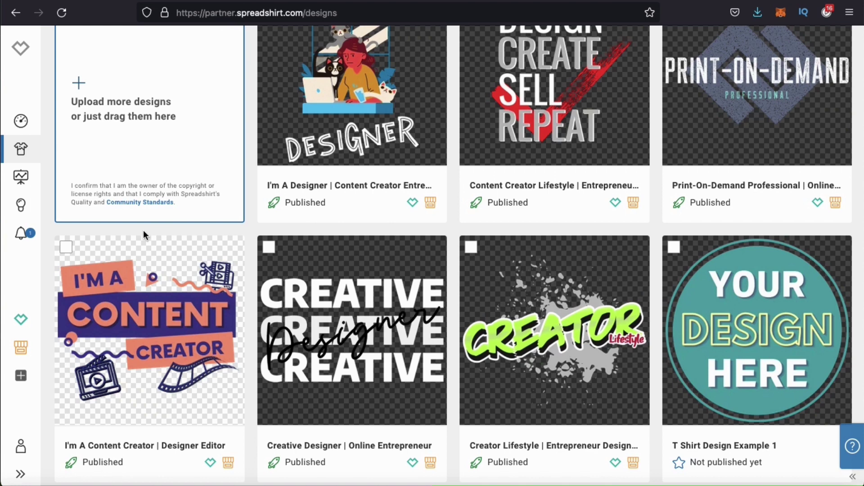
Return to the shop's start page settings, open the Product Preview section and look through the previewed products
left_click(26, 355)
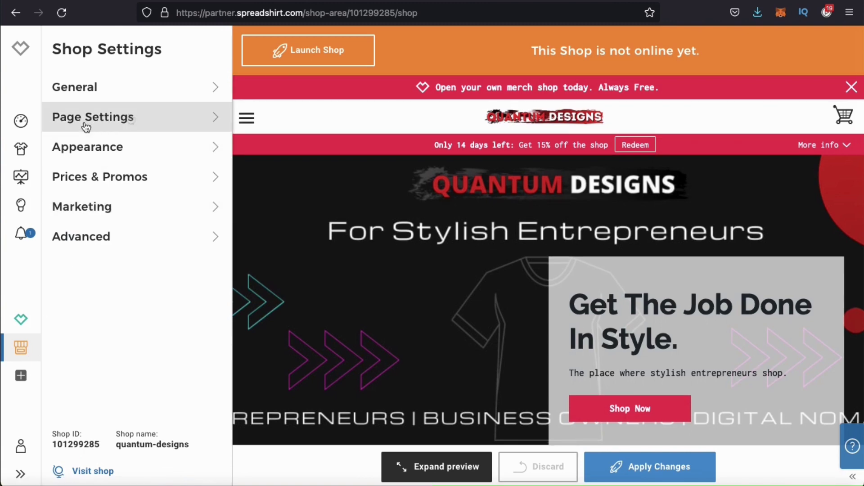
left_click(87, 124)
left_click(91, 125)
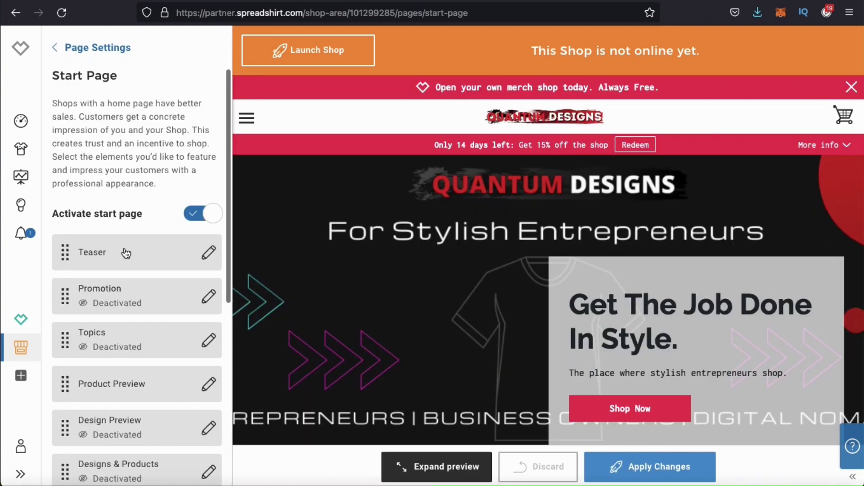
scroll(125, 252, "down", 3)
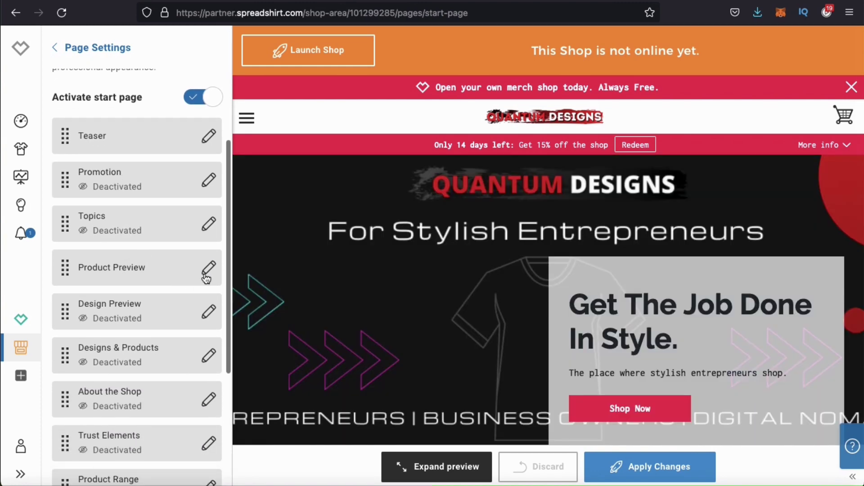
left_click(210, 270)
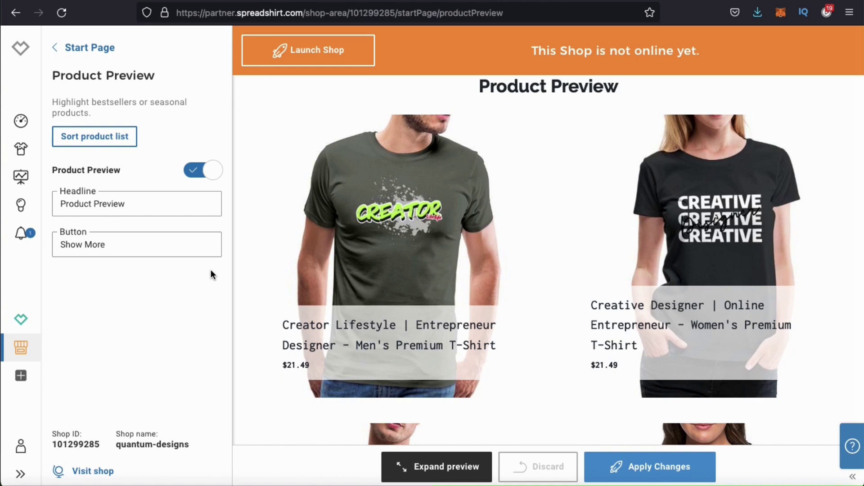
scroll(344, 268, "down", 3)
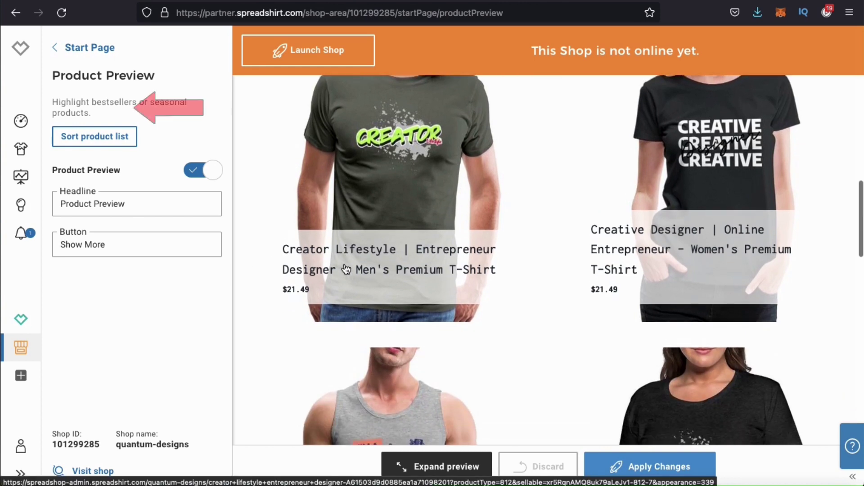
scroll(346, 269, "down", 4)
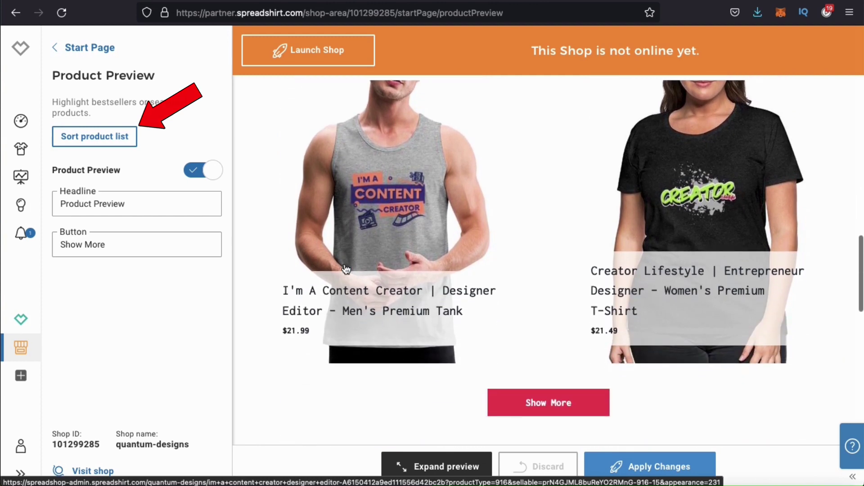
scroll(344, 262, "up", 7)
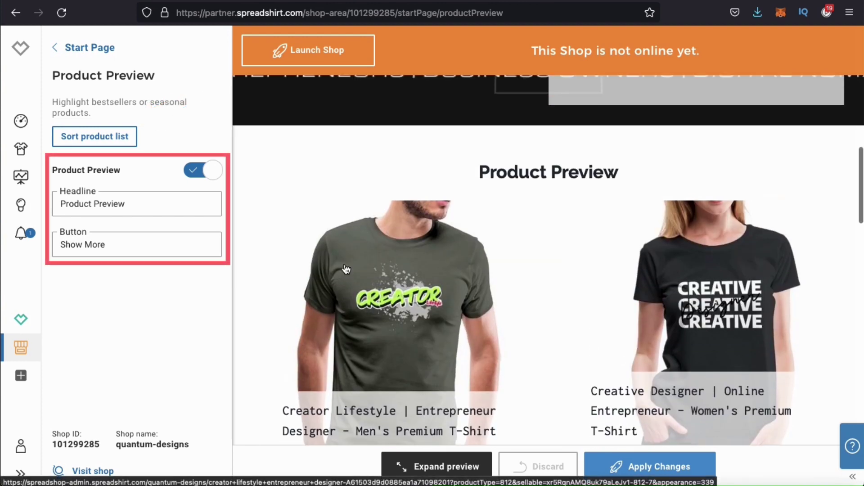
Set the product preview's headline to "Featured Products" and its button text to "View More", and apply the changes
triple_click(122, 203)
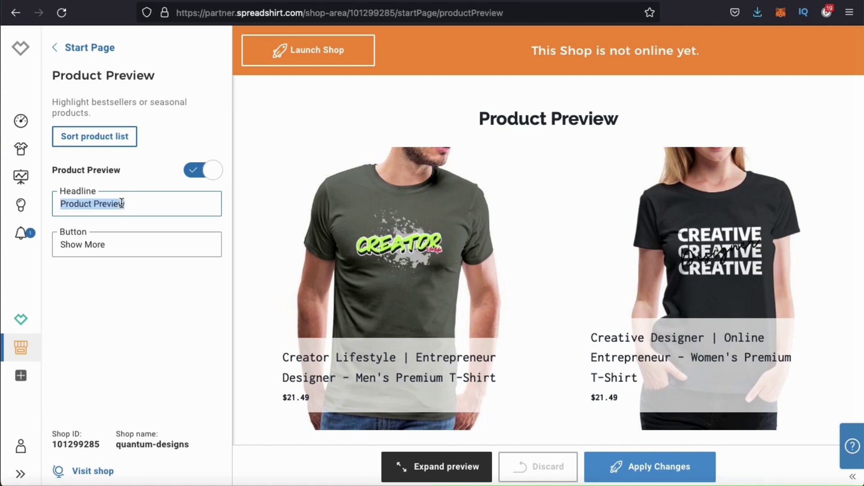
type("Featur")
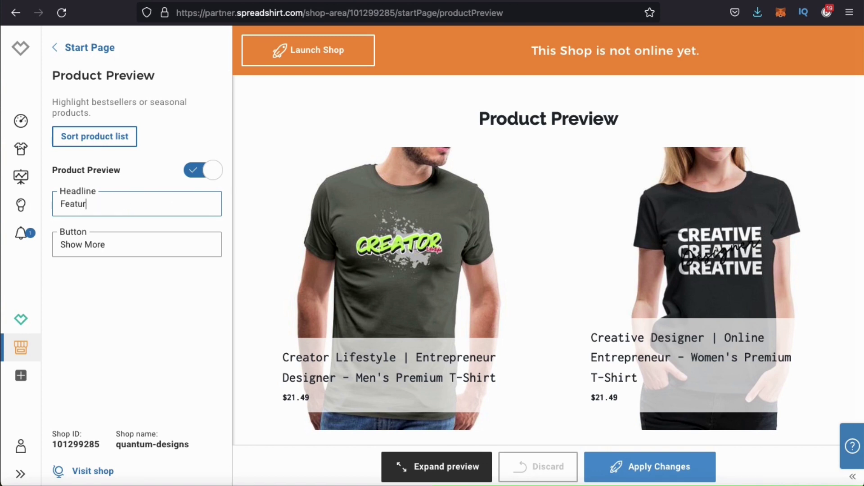
type("ed Products")
key("Tab")
type("View More")
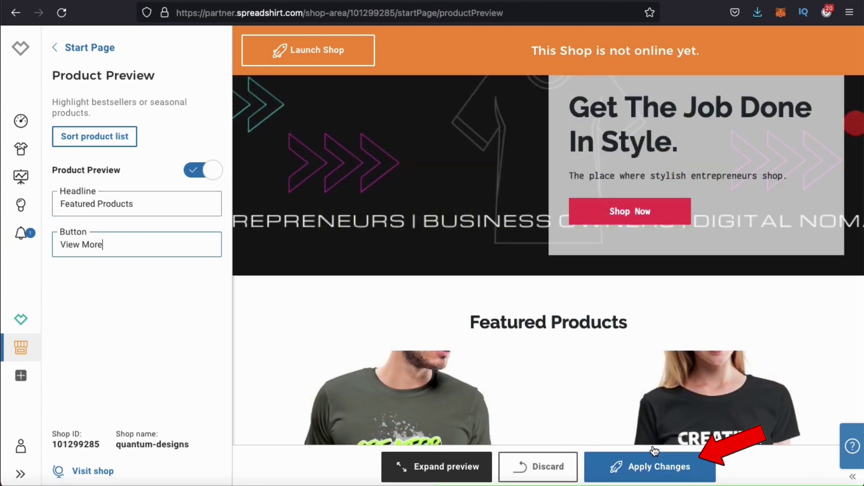
left_click(640, 469)
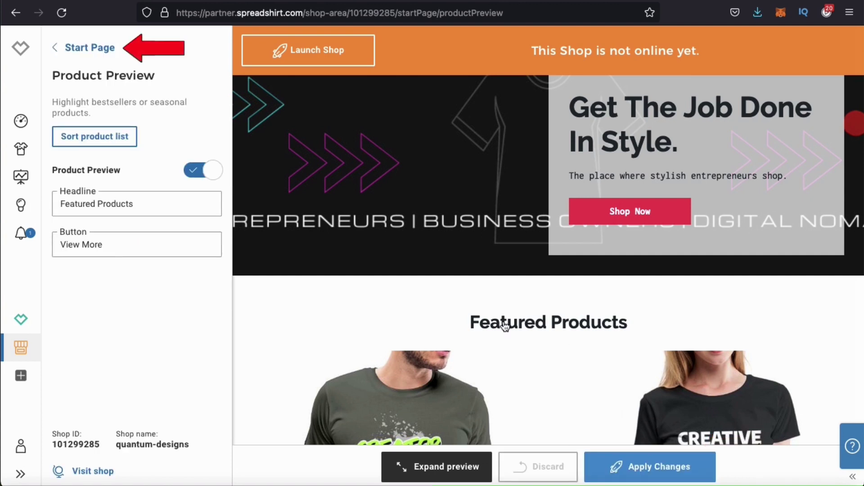
Open the start page's About the Shop section, activate it, and look for it in the shop preview
left_click(78, 48)
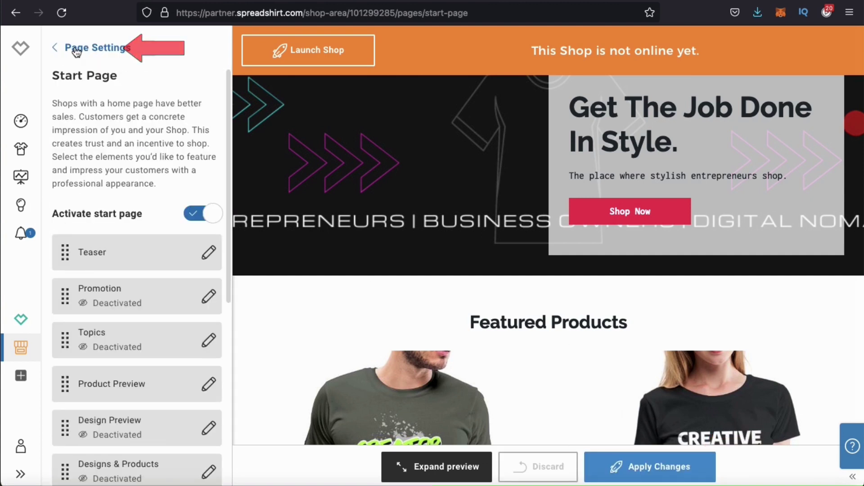
scroll(211, 339, "down", 4)
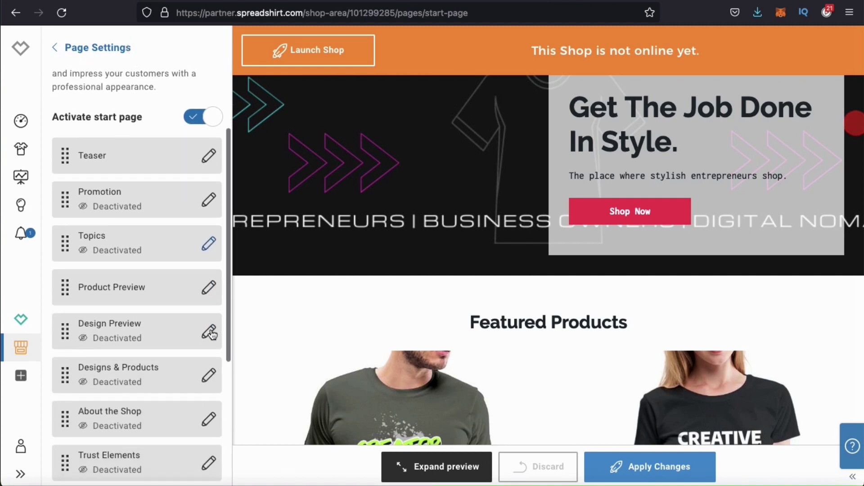
scroll(213, 335, "down", 1)
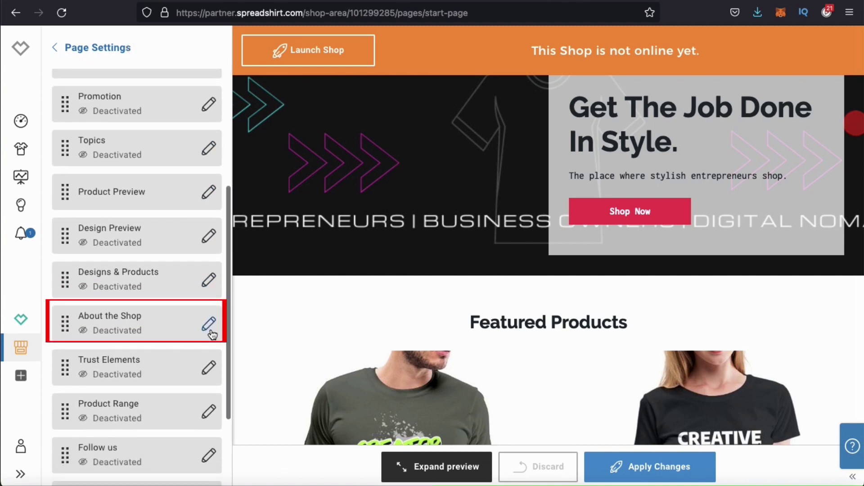
left_click(209, 326)
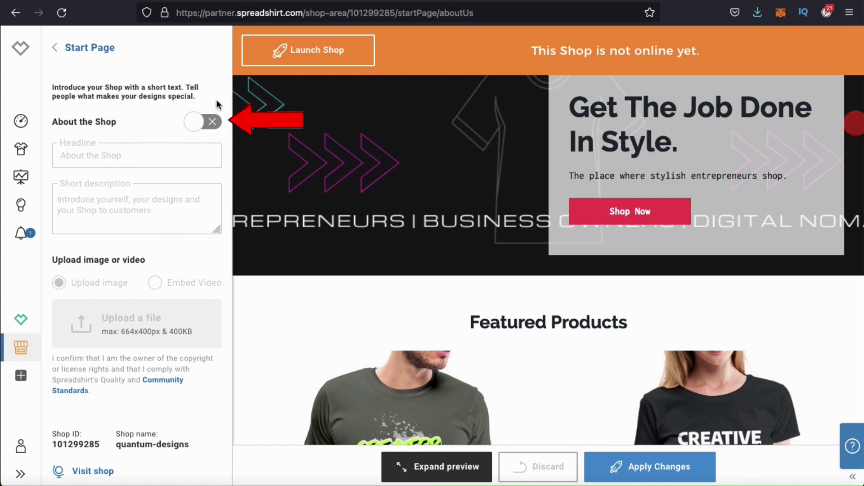
left_click(201, 128)
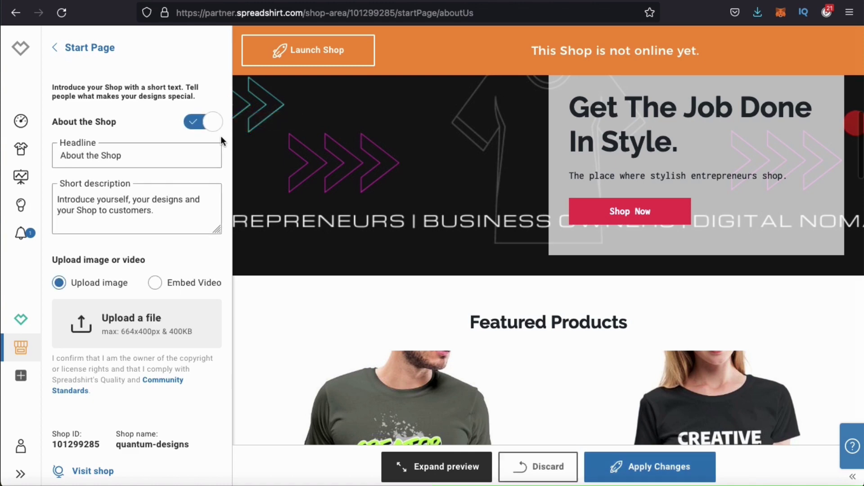
scroll(366, 207, "down", 3)
scroll(366, 207, "down", 15)
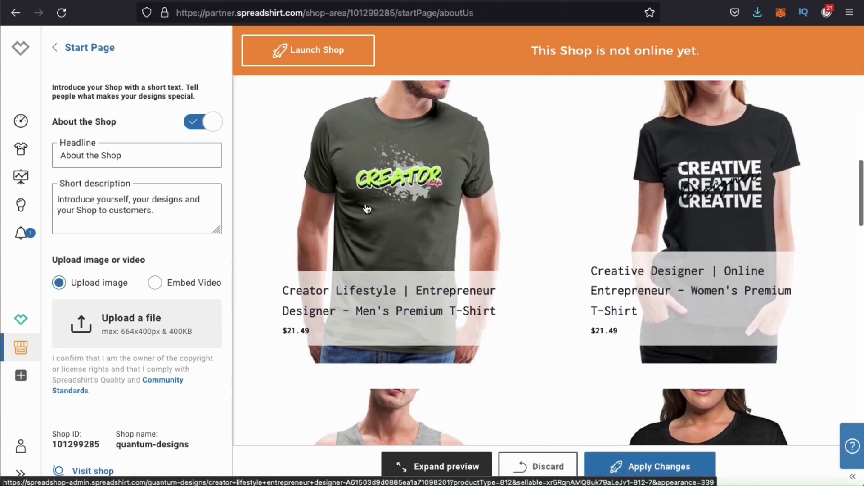
Set the About the Shop headline to "Where Entrepreneurs With Style Shop." and replace the short description with text introducing Quantum Designs' apparel and accessories for stylish entrepreneurs
scroll(366, 206, "down", 4)
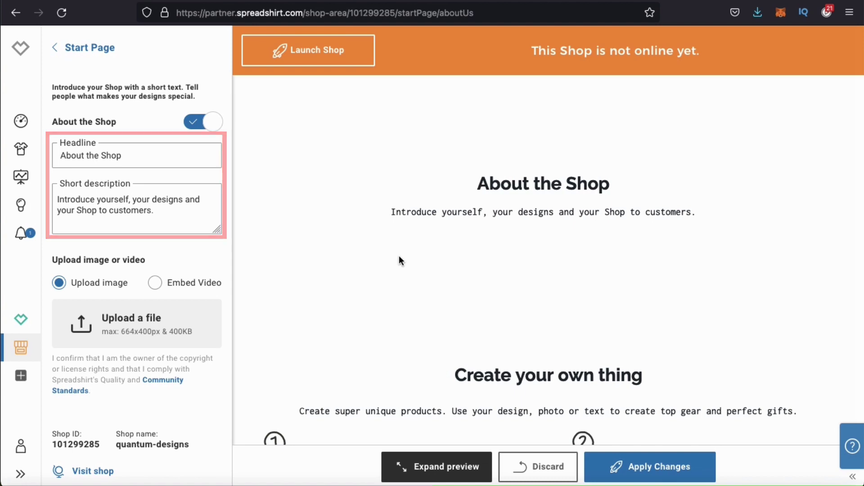
double_click(166, 157)
triple_click(166, 157)
type("Where Entrepreneurs With Style Shop.")
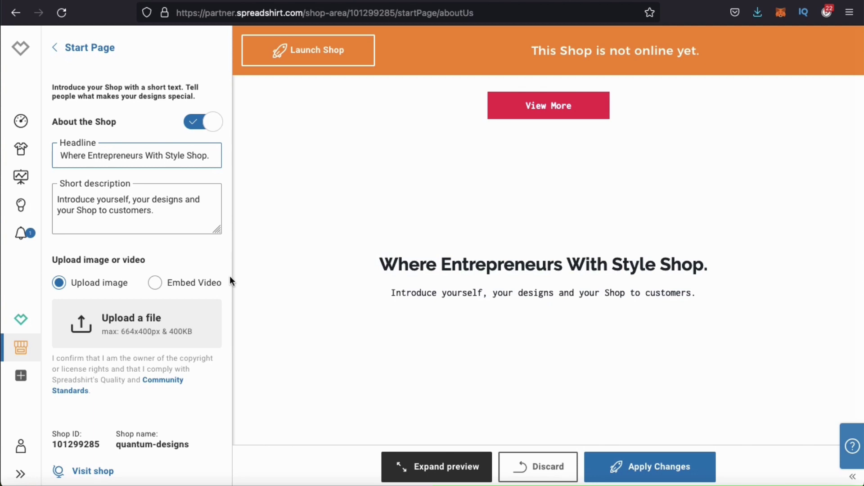
left_click_drag(153, 213, 30, 188)
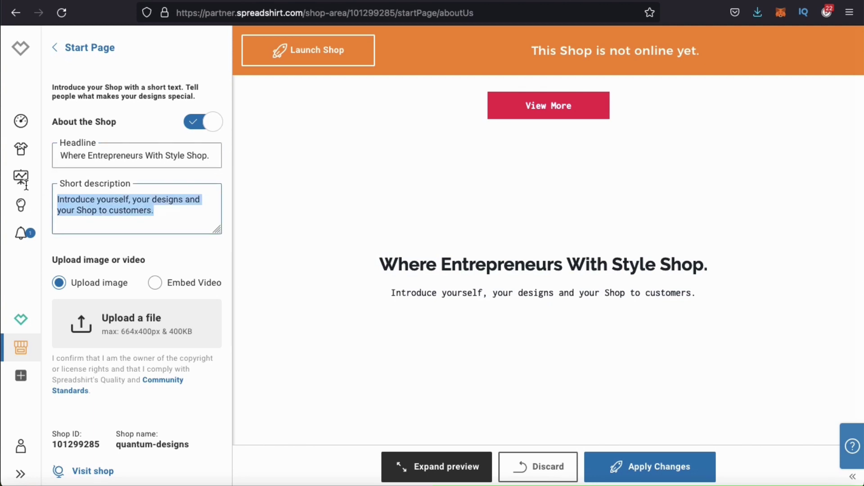
type("Quantum Designs is the place where stylish e")
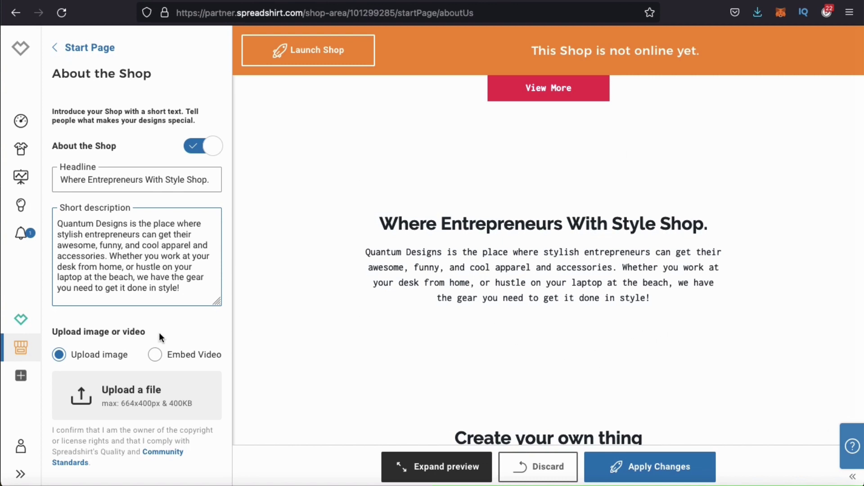
Choose an embedded video for the About the Shop section and copy the YouTube share link of "Quantum Designs Shop | Homepage Video"
scroll(161, 339, "down", 3)
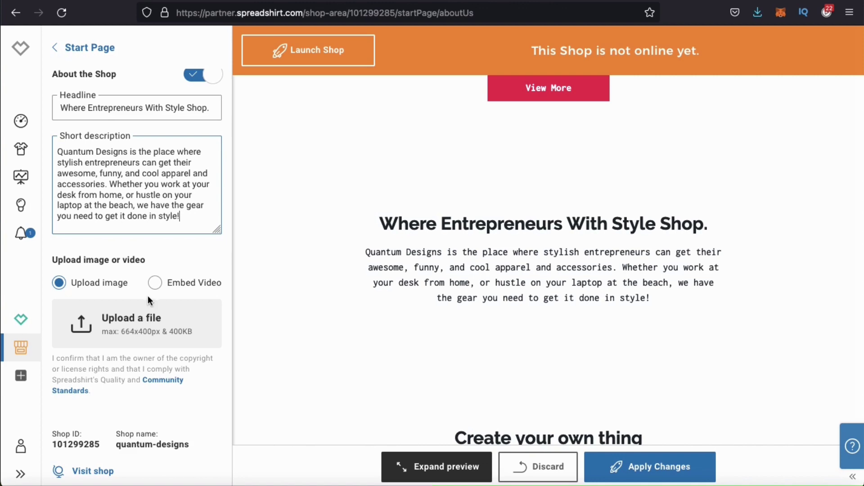
left_click(155, 284)
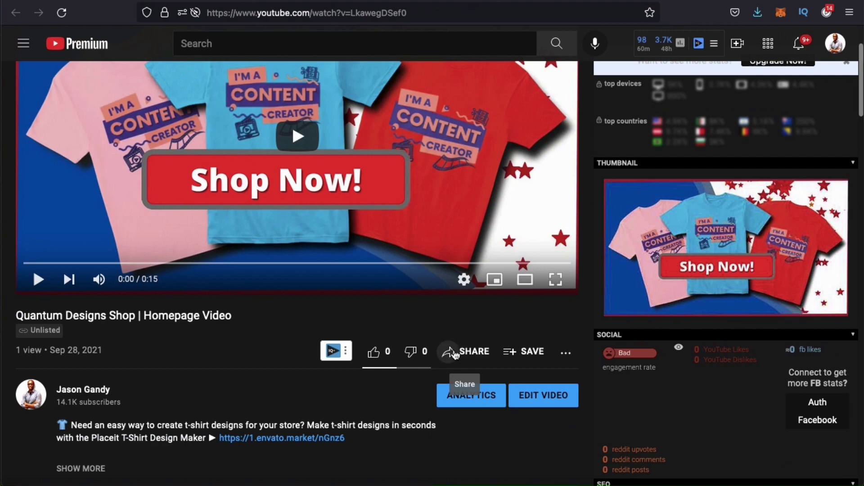
left_click(453, 351)
left_click(553, 329)
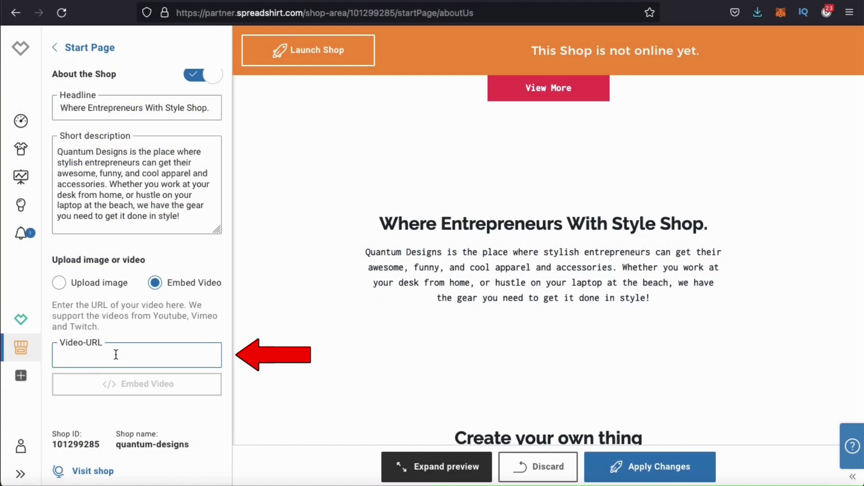
right_click(116, 353)
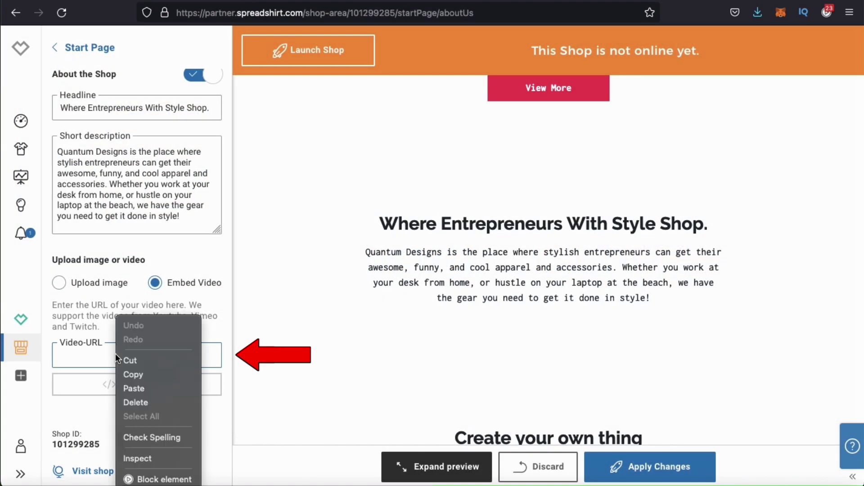
left_click(130, 388)
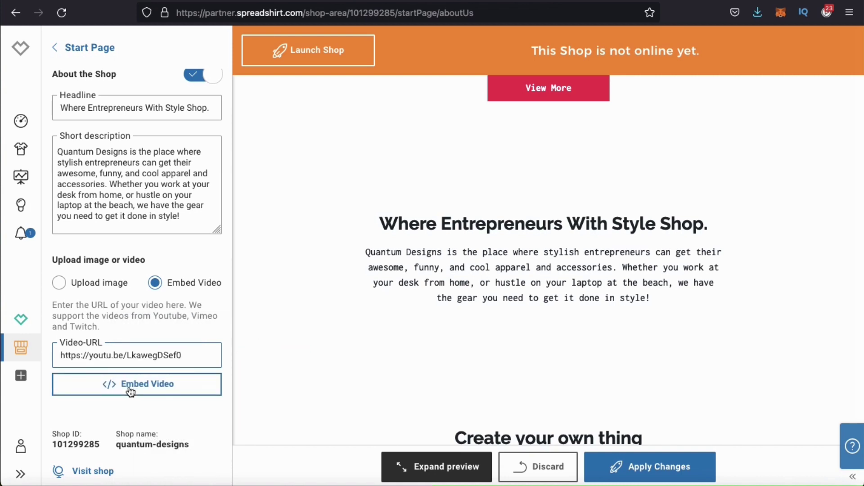
left_click(130, 389)
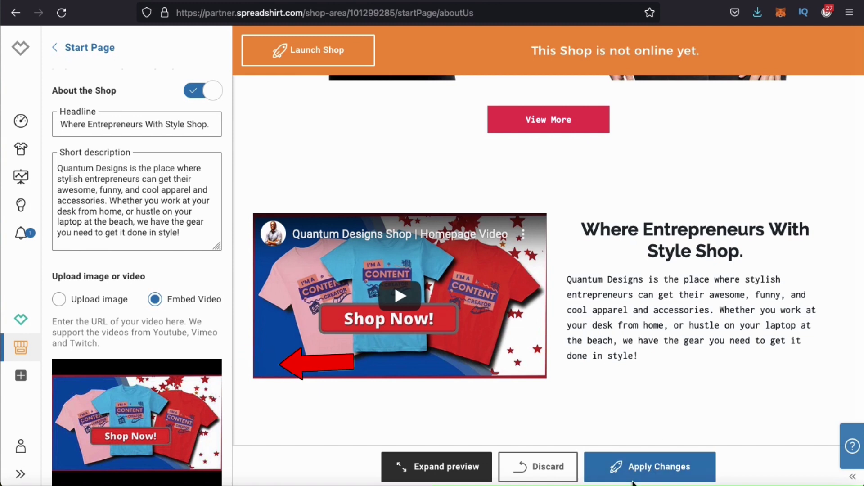
left_click(668, 468)
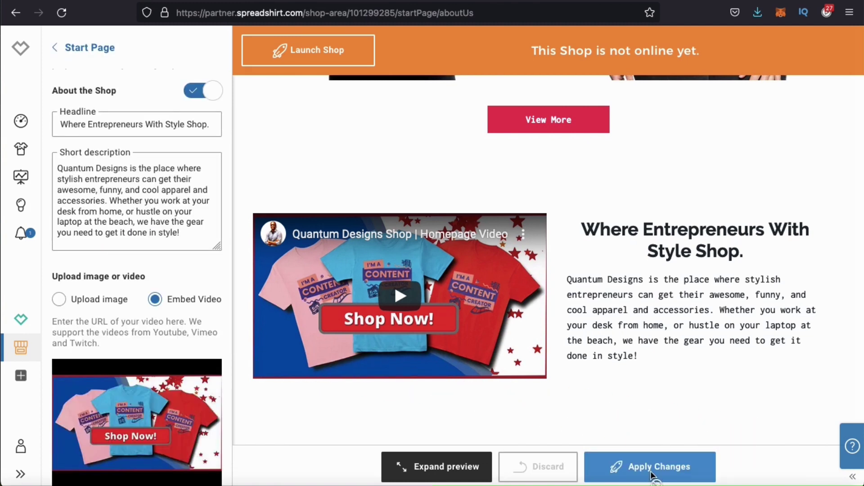
Return to the start page sections, activate Trust Elements and apply the changes
left_click(70, 52)
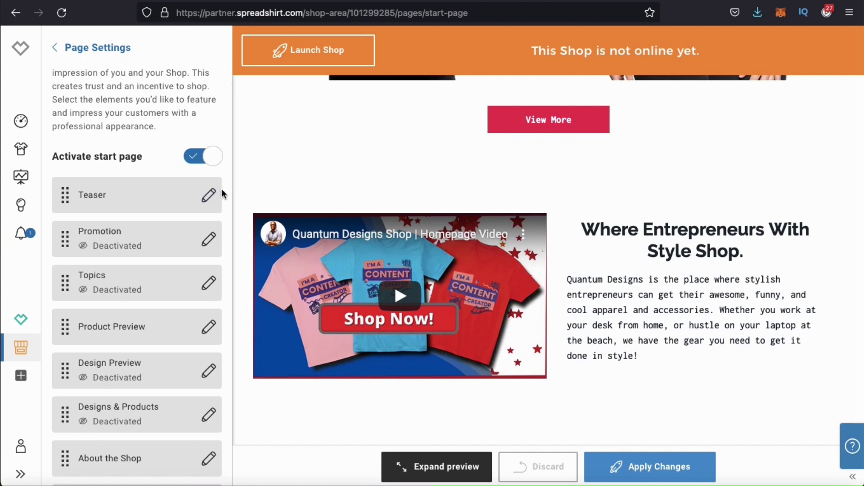
scroll(176, 320, "down", 5)
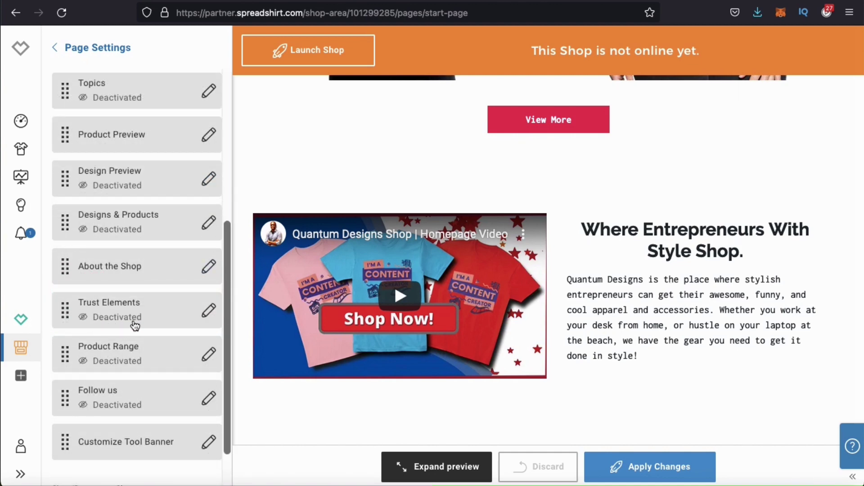
left_click(209, 310)
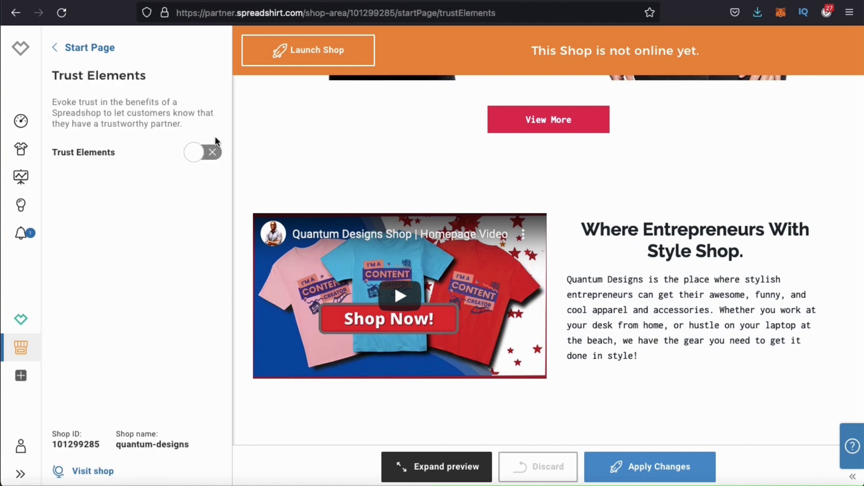
left_click(205, 161)
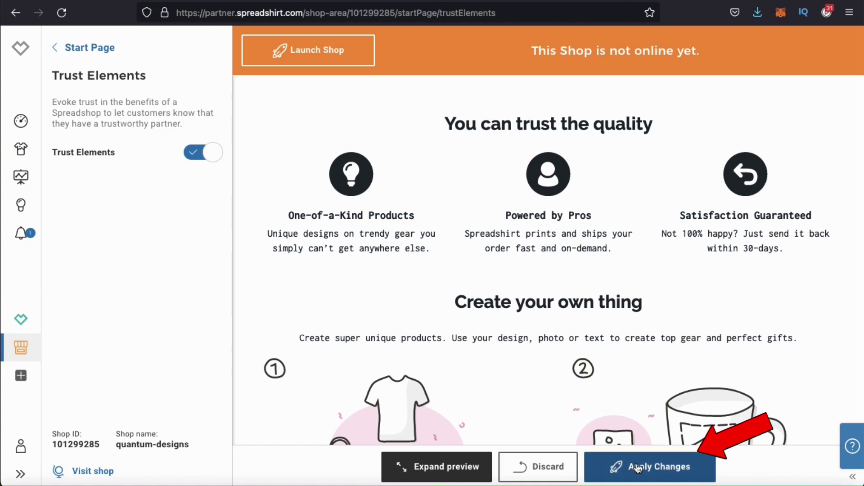
left_click(660, 464)
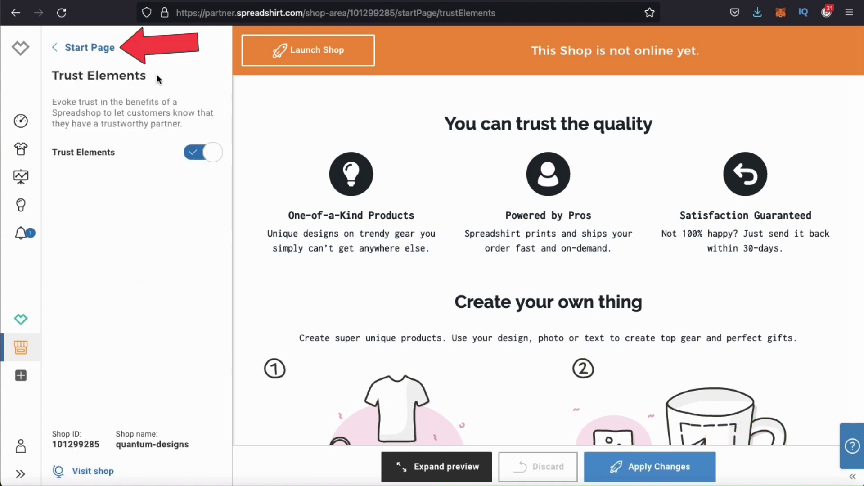
Open the start page's Follow us section and go from it to the selection of social media links
left_click(100, 47)
scroll(206, 263, "down", 5)
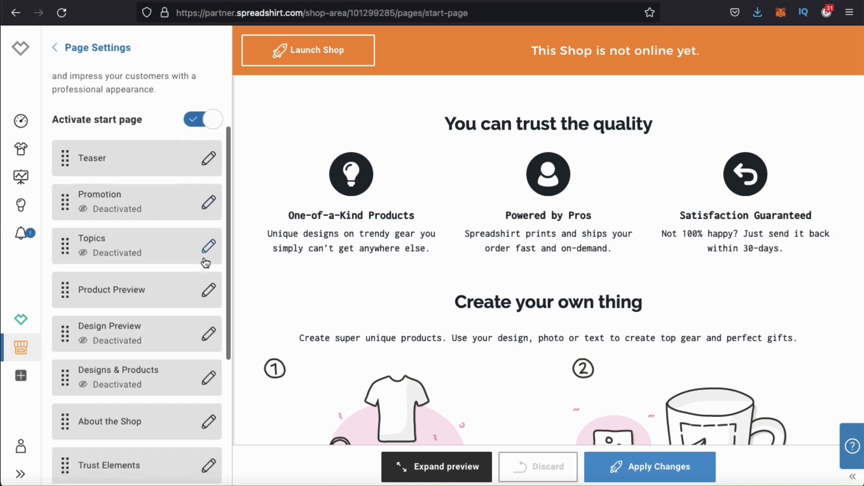
scroll(205, 262, "down", 1)
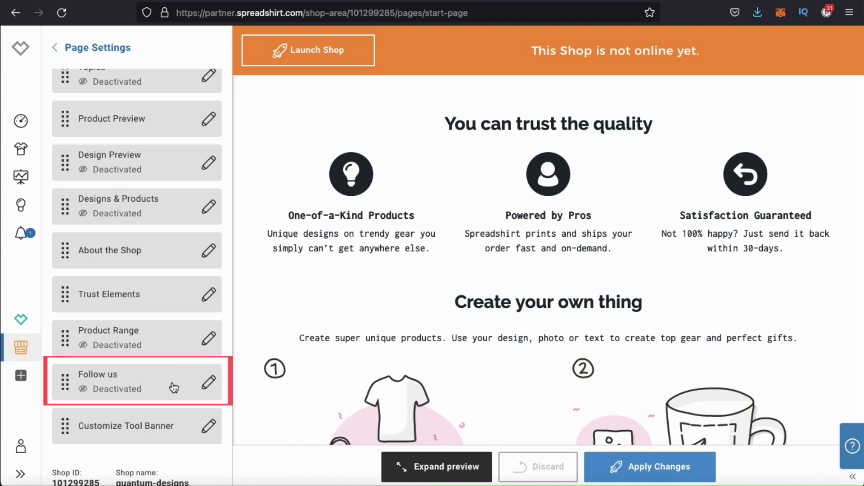
left_click(209, 385)
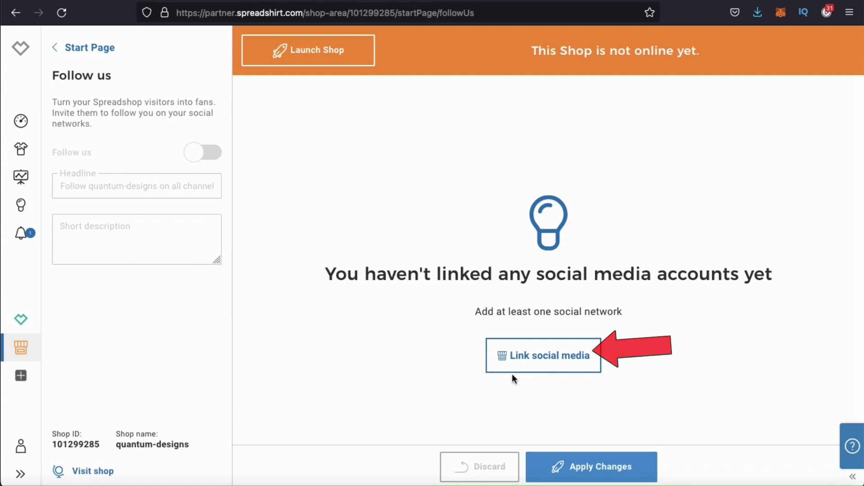
left_click(536, 365)
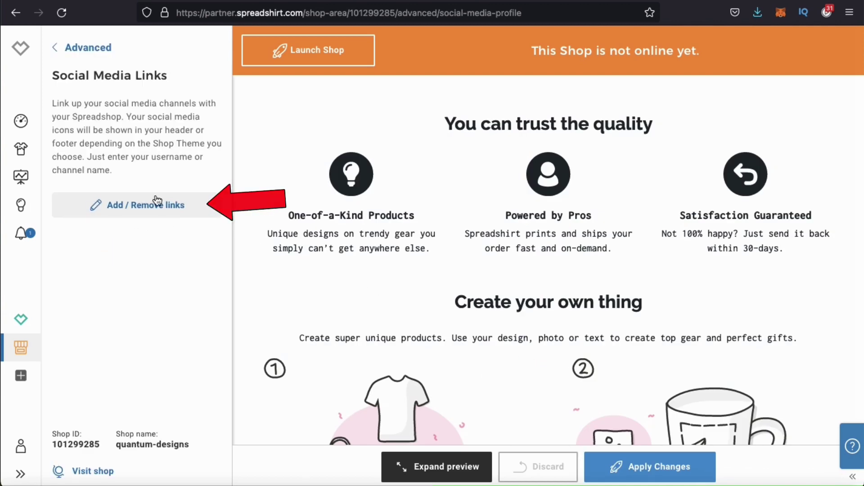
left_click(135, 208)
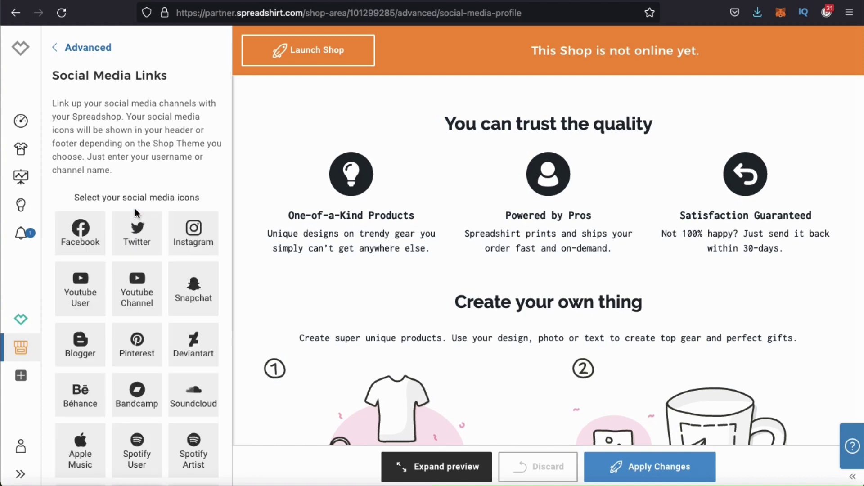
Add a Facebook link with the username "quantumdesignshop" to the shop's social media links and apply the changes
scroll(101, 220, "down", 2)
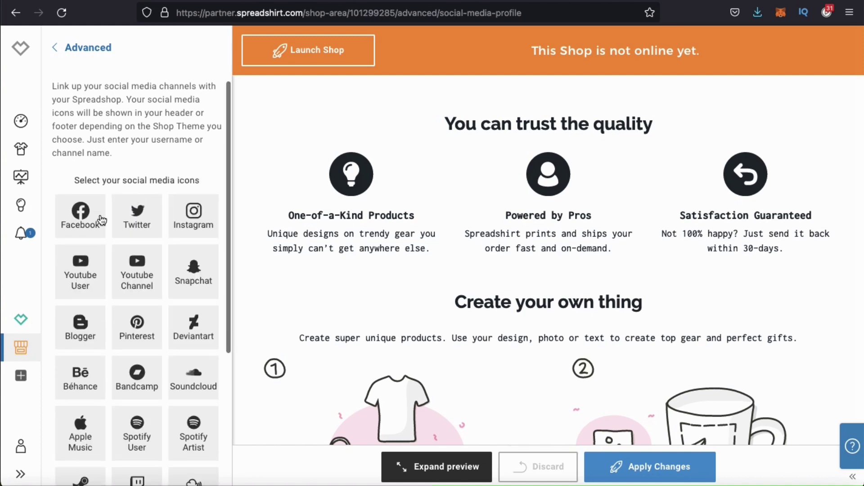
scroll(101, 220, "down", 5)
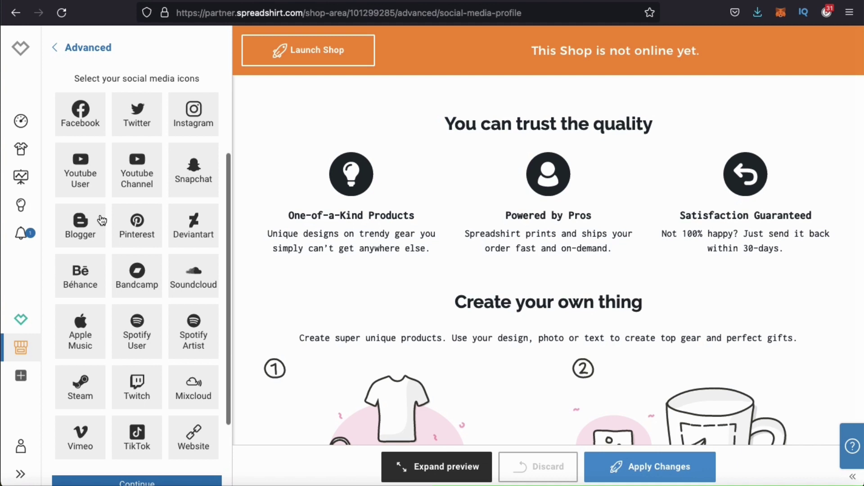
scroll(102, 219, "down", 1)
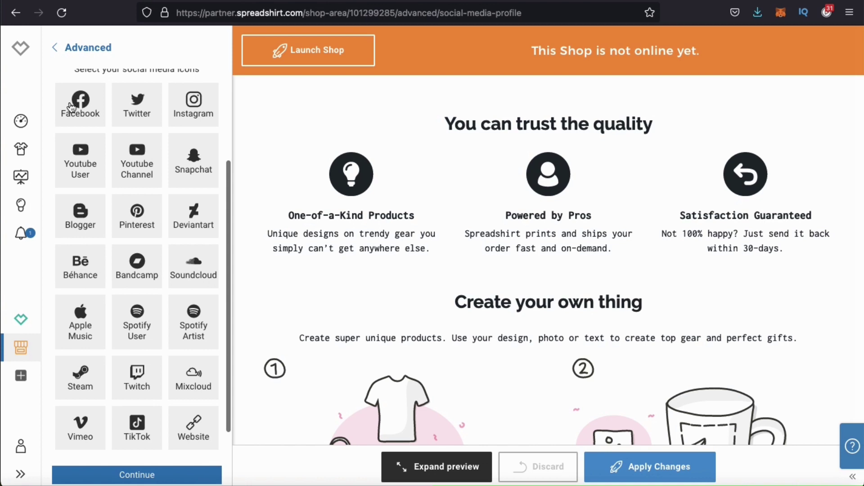
left_click(82, 112)
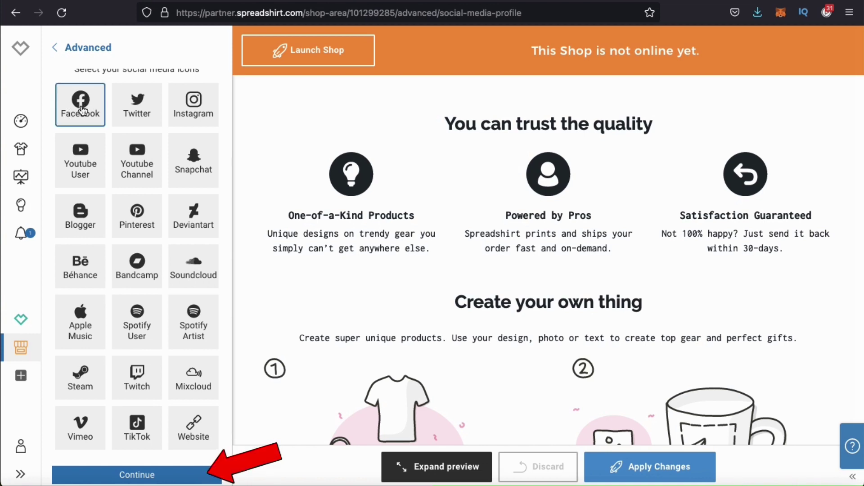
left_click(120, 475)
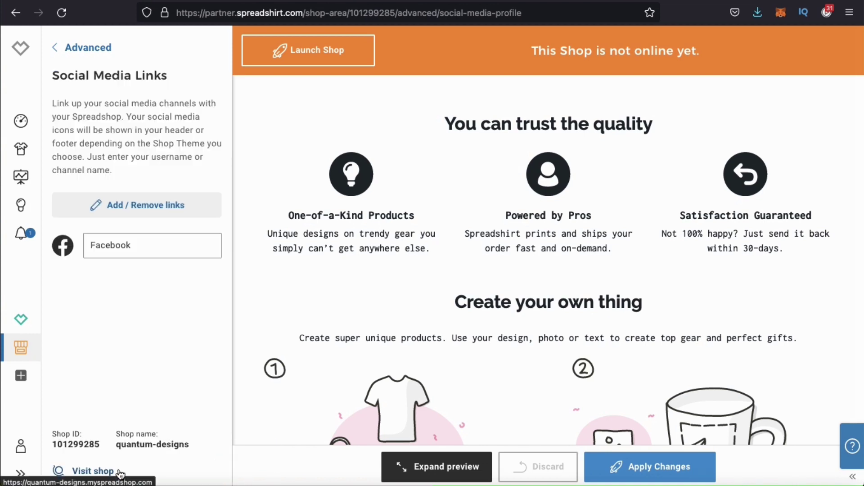
left_click(146, 251)
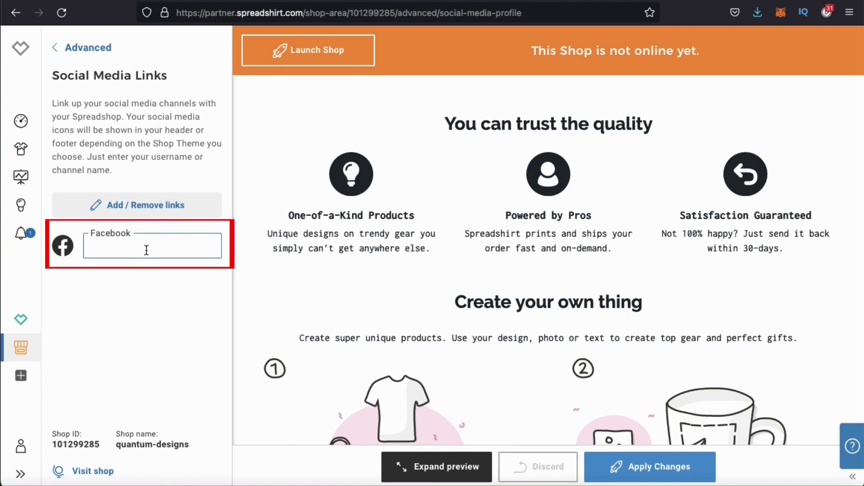
type("quantumdesignshop")
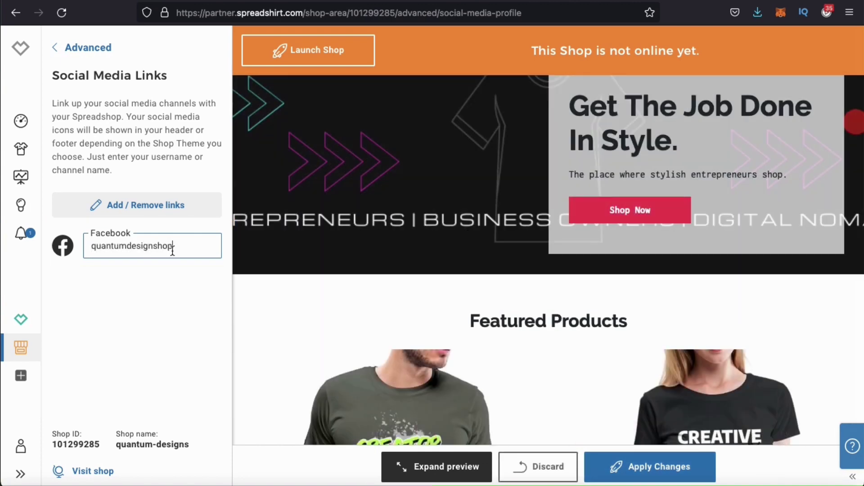
left_click(189, 287)
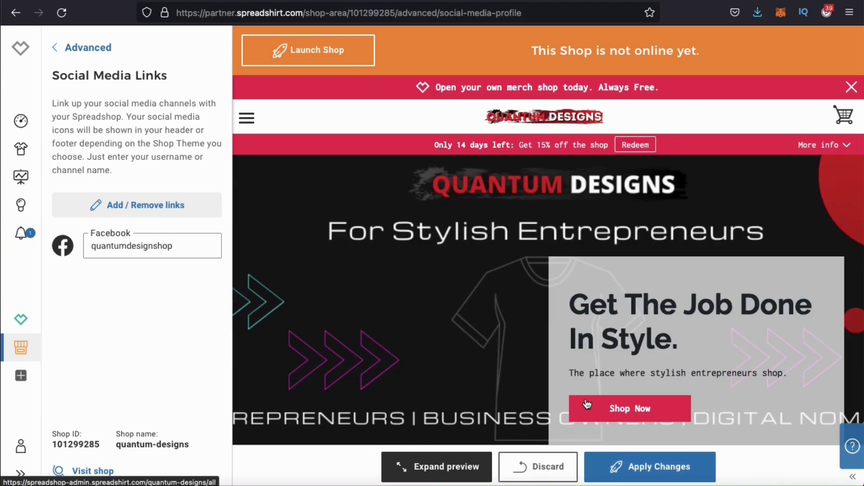
left_click(652, 479)
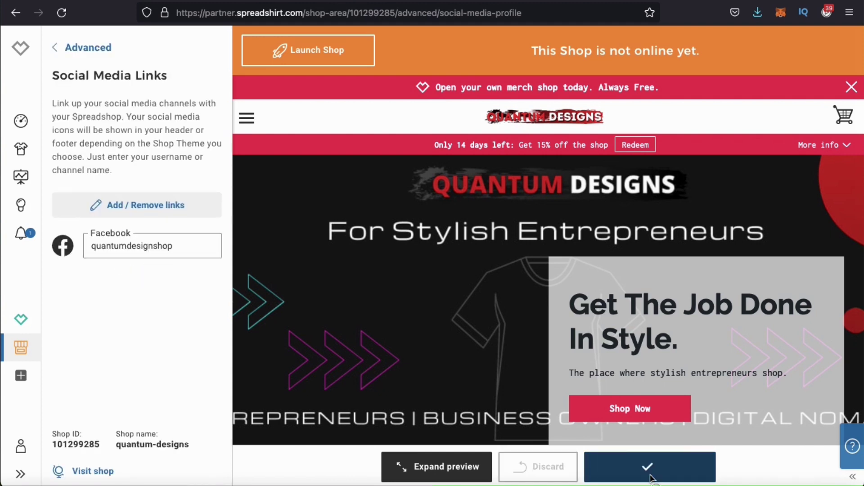
Return to the start page settings through the shop's page settings, open the Follow us section and activate it
left_click(68, 48)
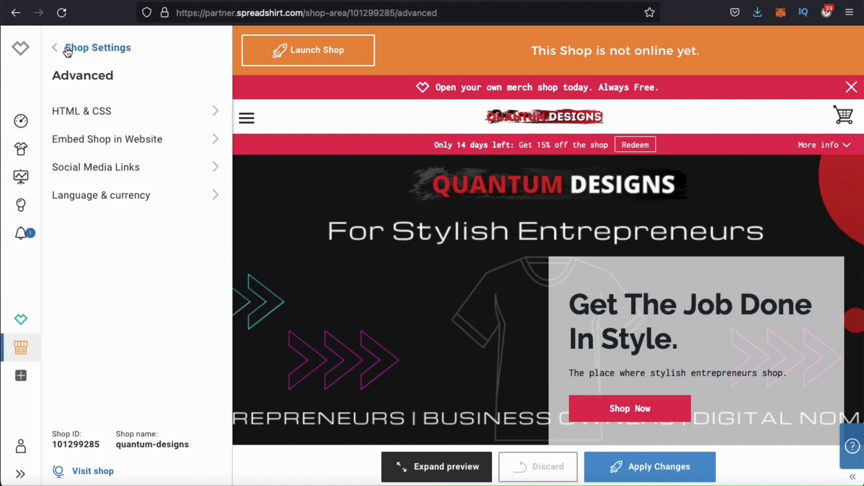
left_click(67, 50)
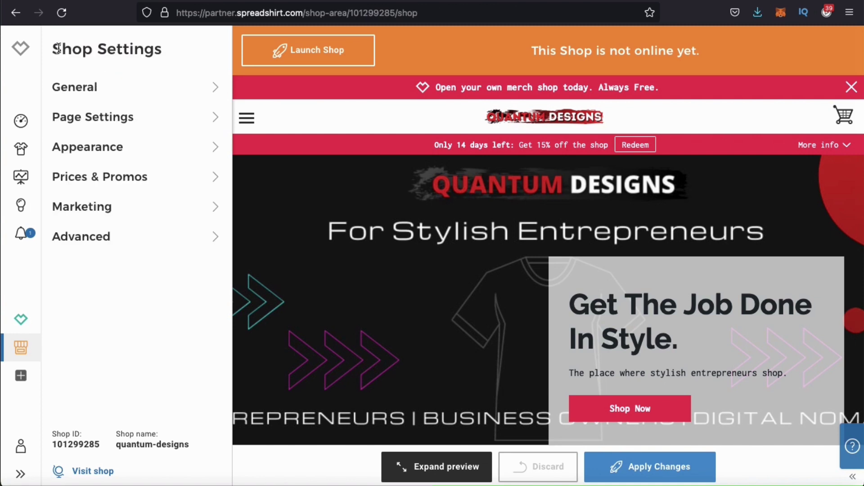
left_click(103, 116)
left_click(103, 111)
scroll(160, 302, "down", 6)
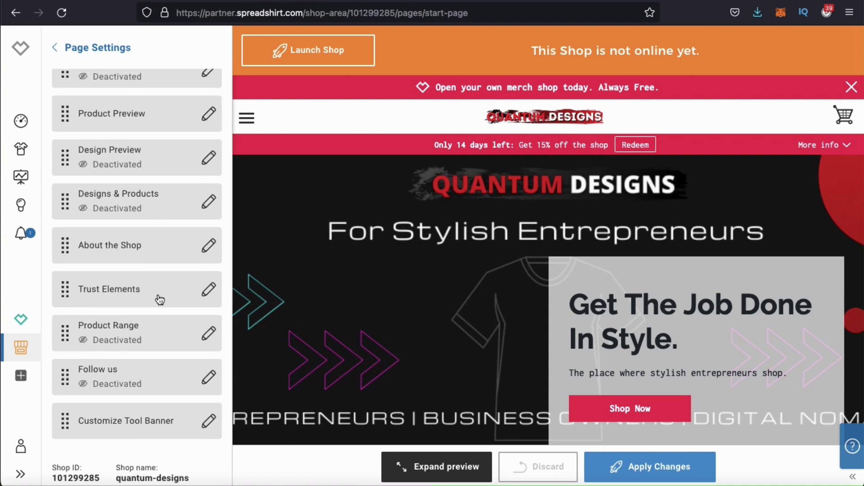
left_click(209, 379)
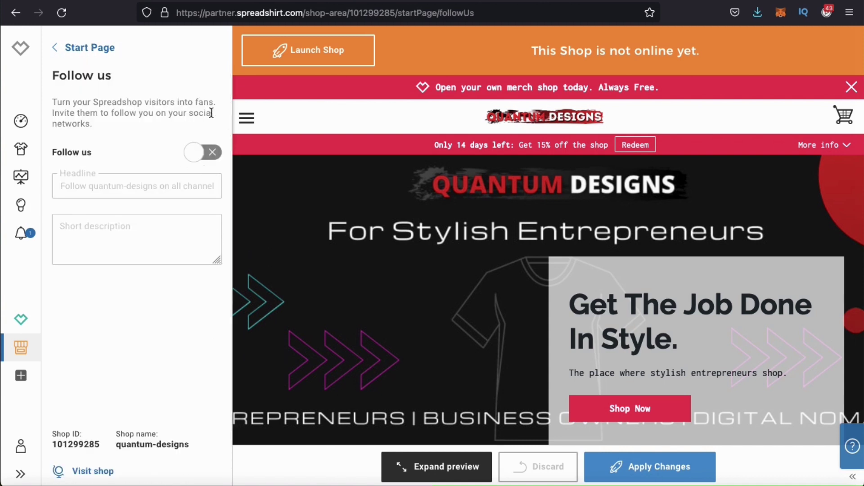
left_click(201, 155)
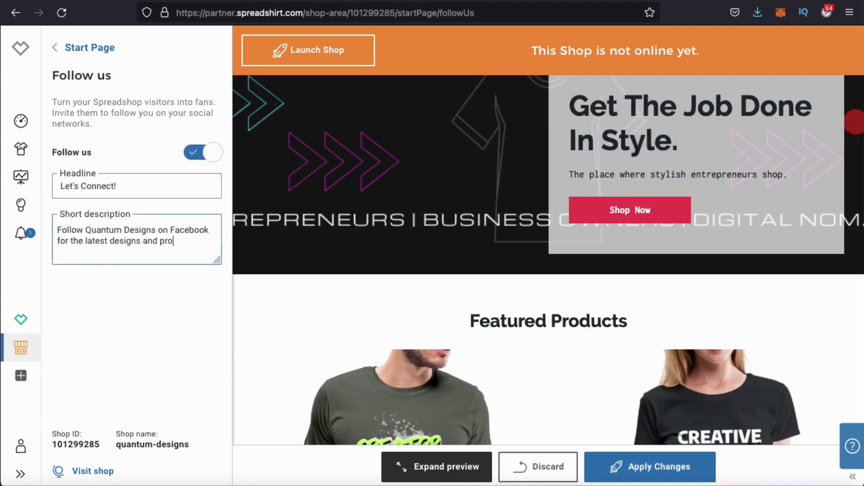
Complete the Follow us short description as "Follow Quantum Designs on Facebook for the latest designs and products!" and apply the changes
type("s!")
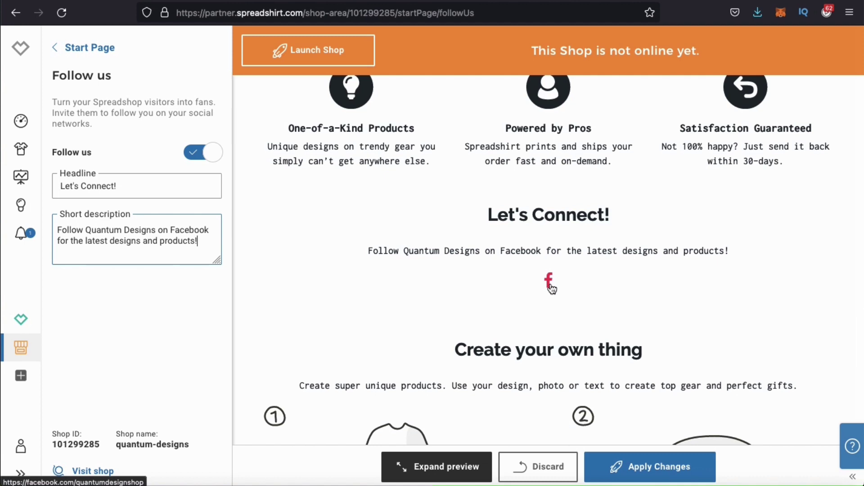
left_click(656, 476)
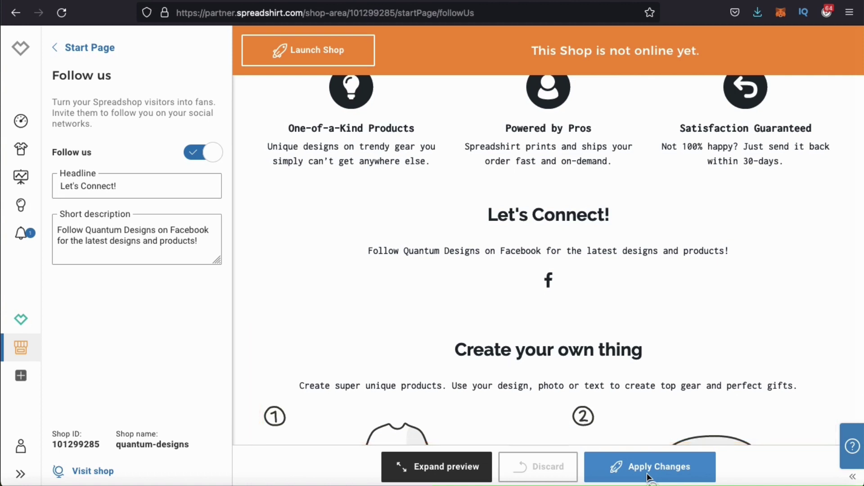
Return to the start page sections, deactivate the Customize Tool Banner and apply the changes
left_click(57, 49)
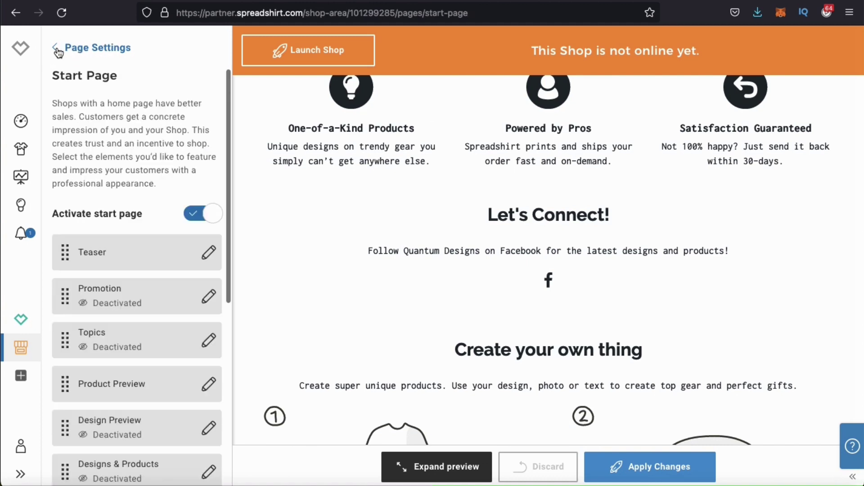
scroll(185, 297, "down", 3)
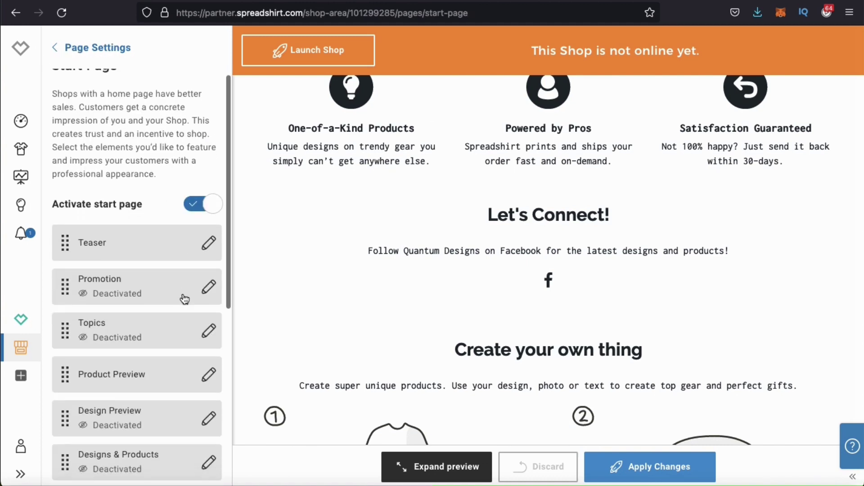
scroll(185, 299, "down", 3)
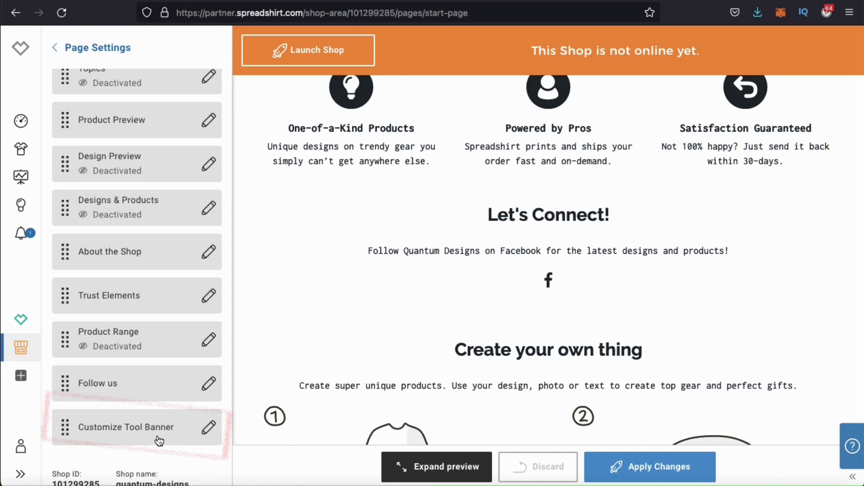
left_click(208, 427)
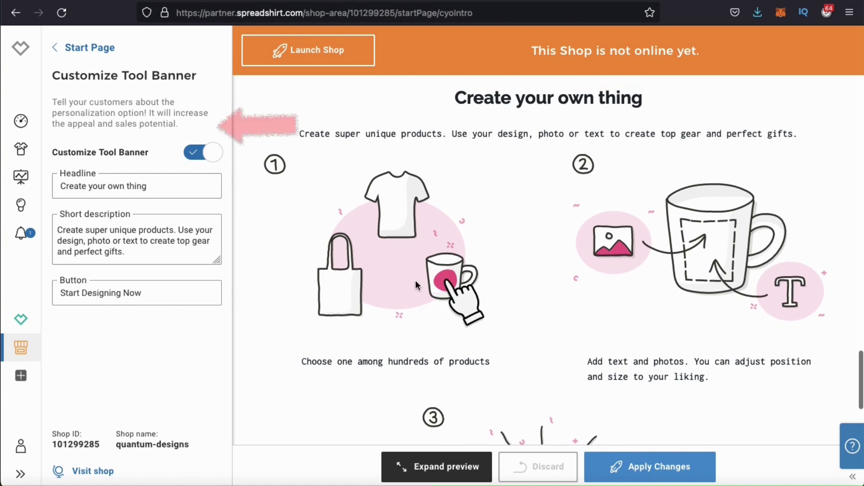
left_click(199, 153)
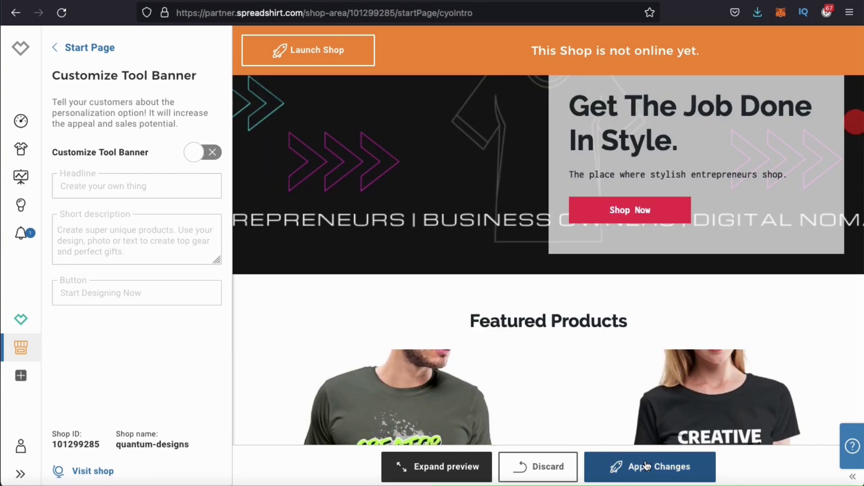
left_click(646, 465)
Go back to the start page sections and launch the shop
left_click(92, 47)
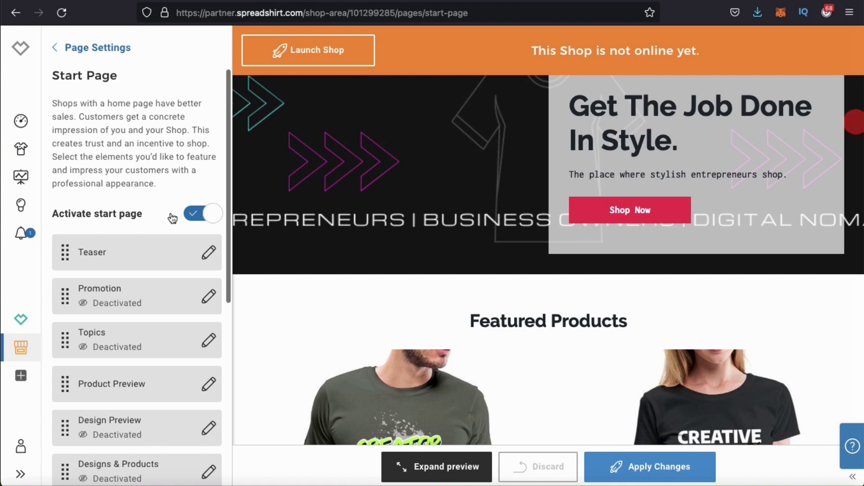
scroll(173, 220, "down", 4)
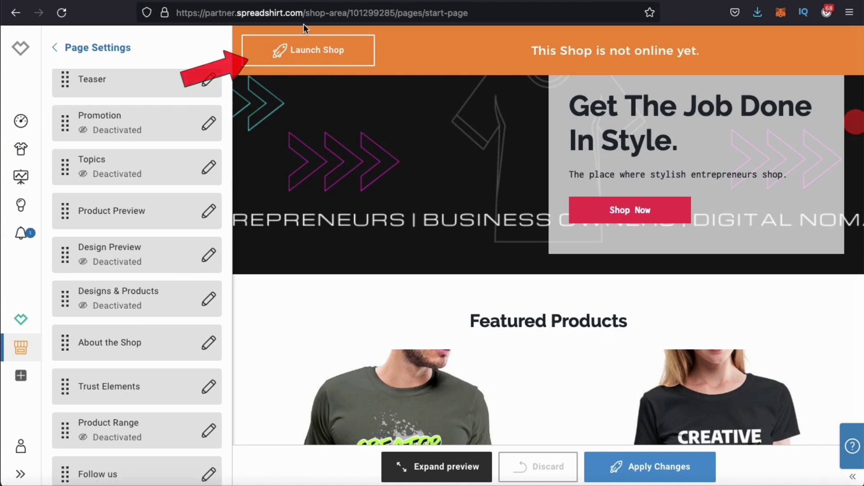
left_click(304, 61)
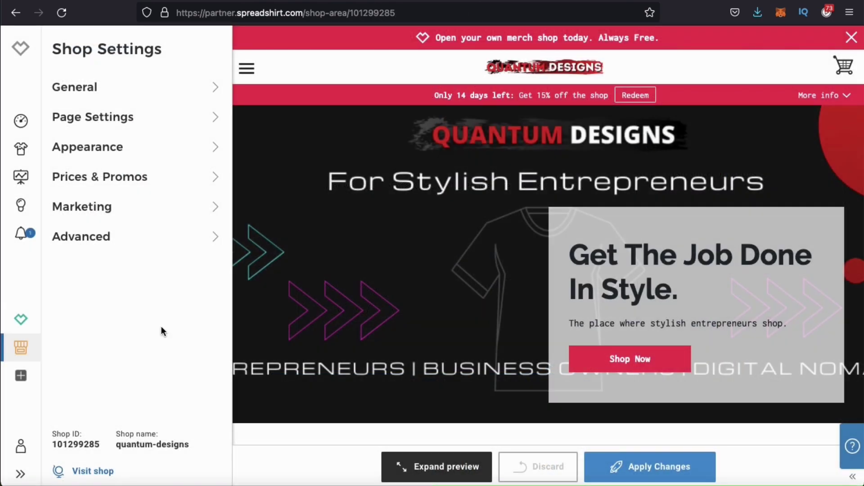
Visit the launched shop and review its start page from the header banner down through the featured products
left_click(92, 471)
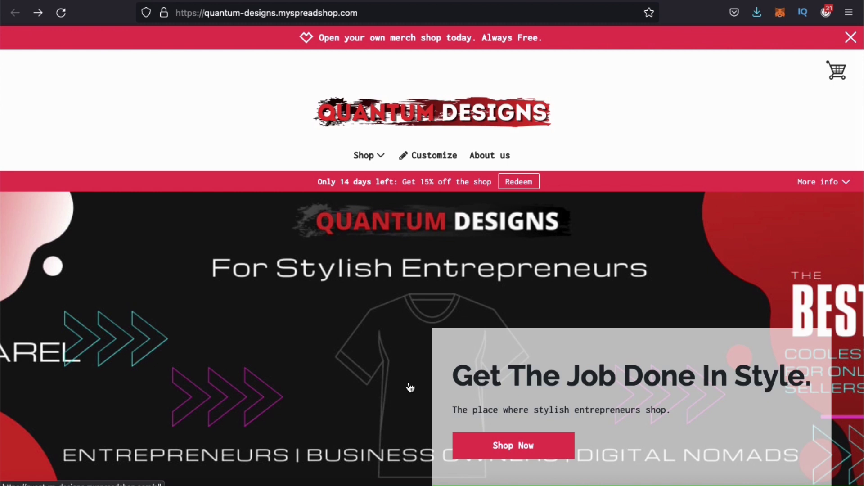
scroll(410, 387, "down", 5)
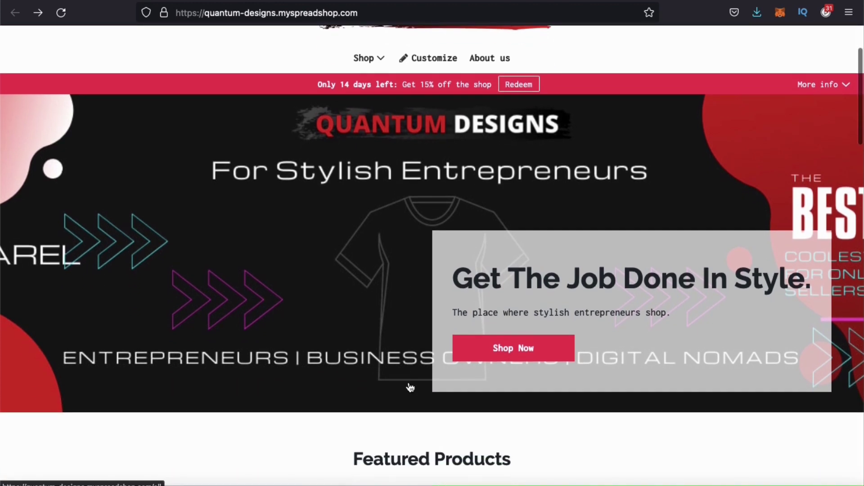
scroll(410, 384, "down", 1)
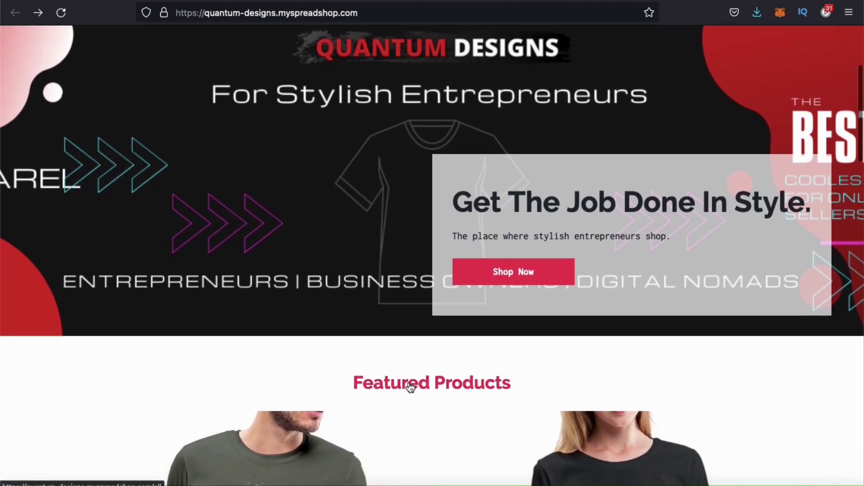
scroll(406, 364, "down", 3)
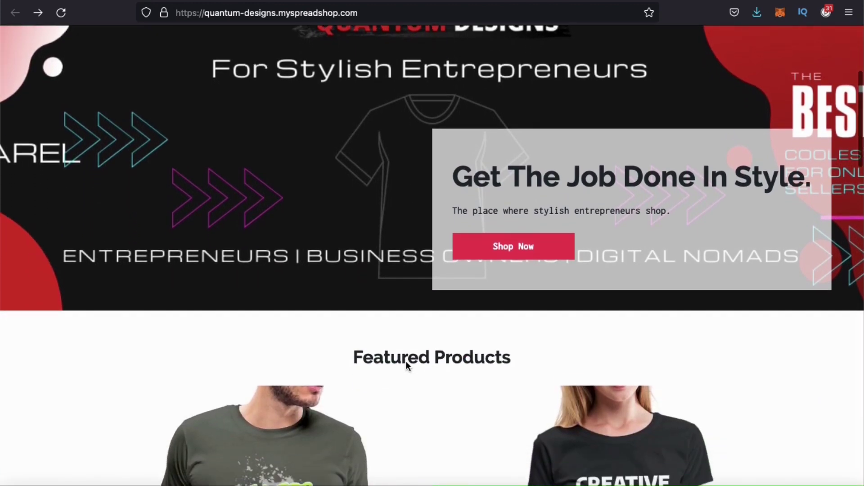
scroll(406, 361, "down", 5)
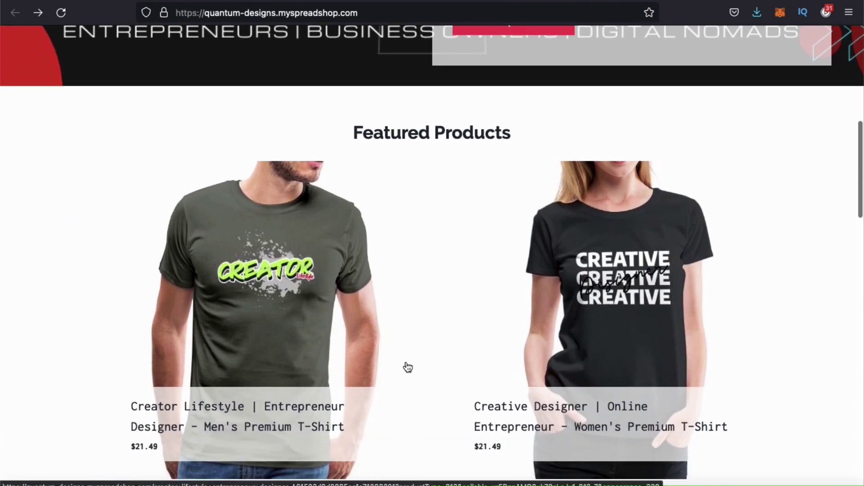
scroll(408, 368, "down", 1)
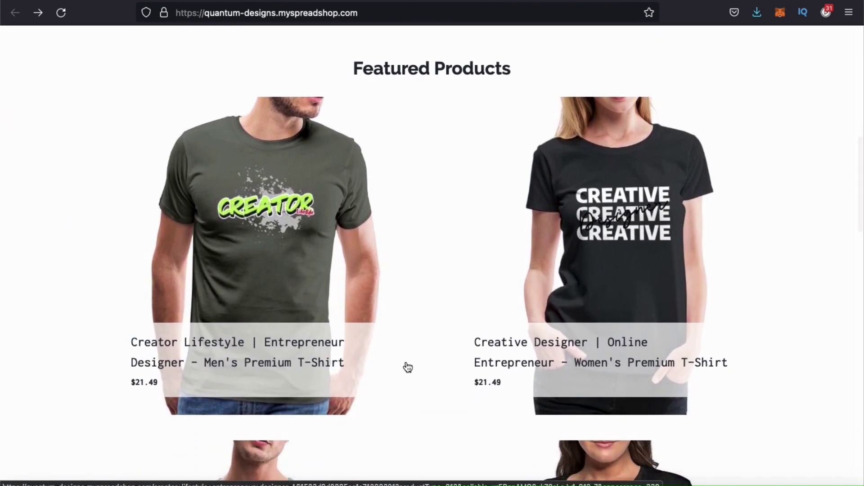
scroll(408, 367, "down", 20)
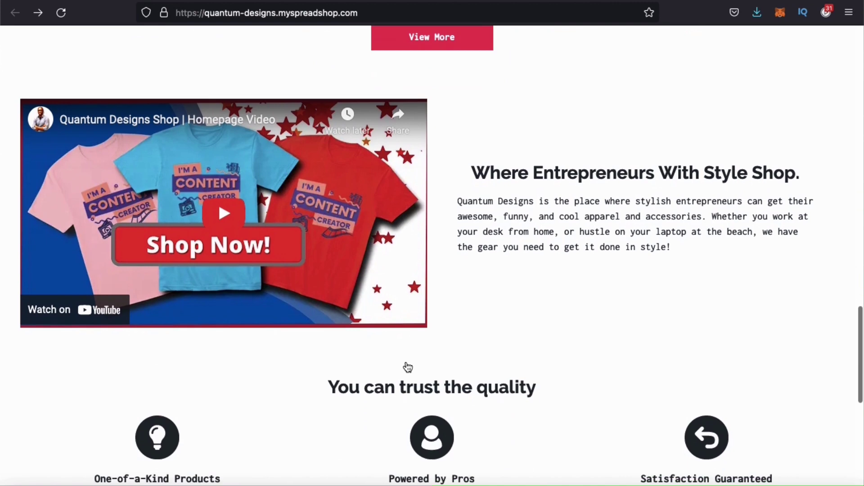
Play the shop's homepage video and try the Facebook link under "Let's Connect!"
scroll(408, 367, "down", 2)
left_click(226, 179)
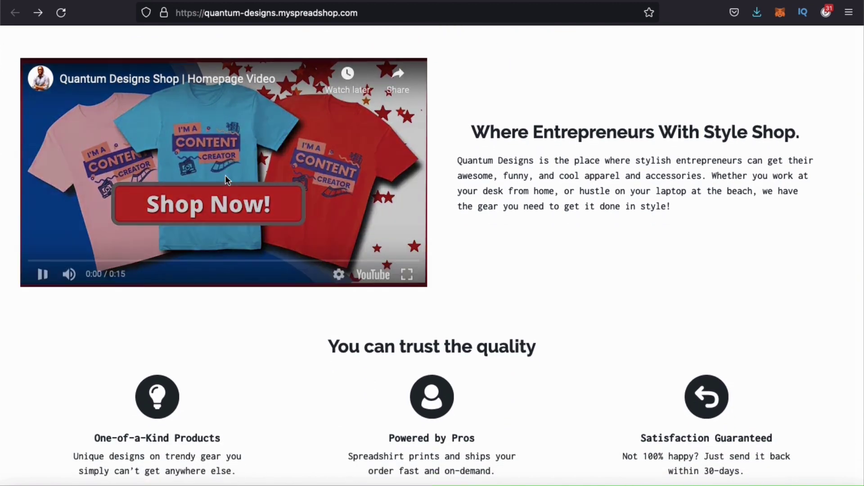
scroll(273, 345, "down", 6)
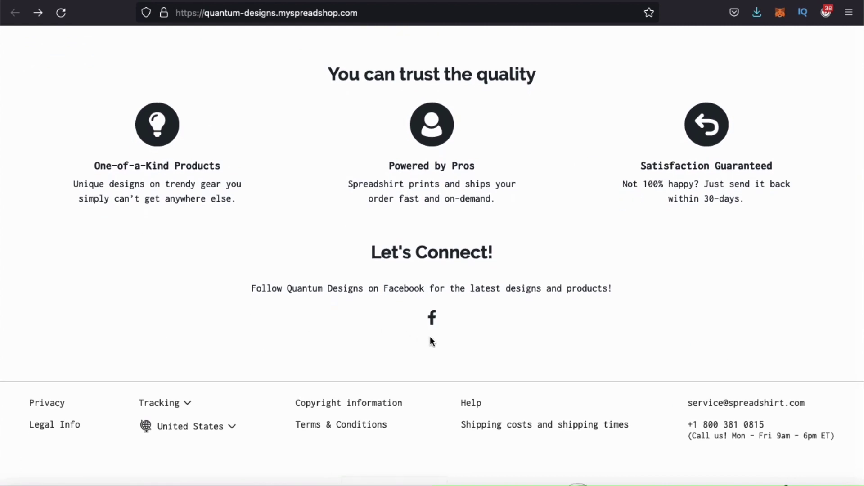
left_click(434, 320)
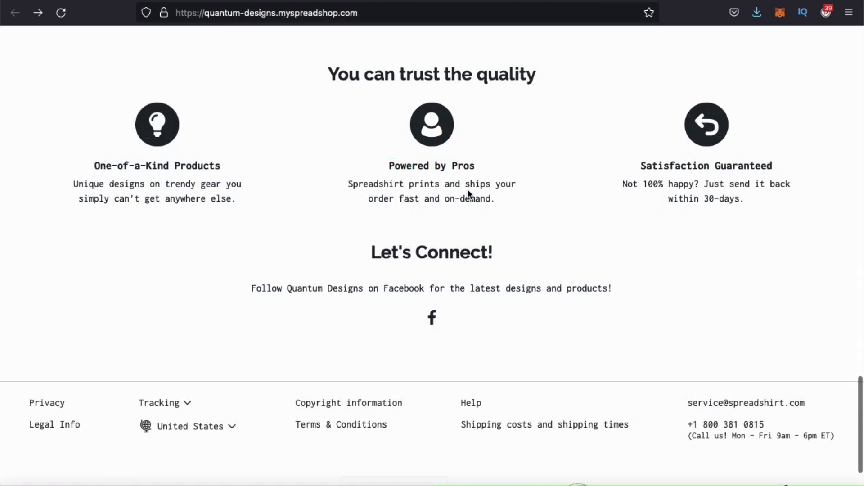
Open the Hoodies & Sweatshirts category for men from the shop's navigation and look through its products
scroll(468, 189, "up", 10)
scroll(467, 190, "up", 10)
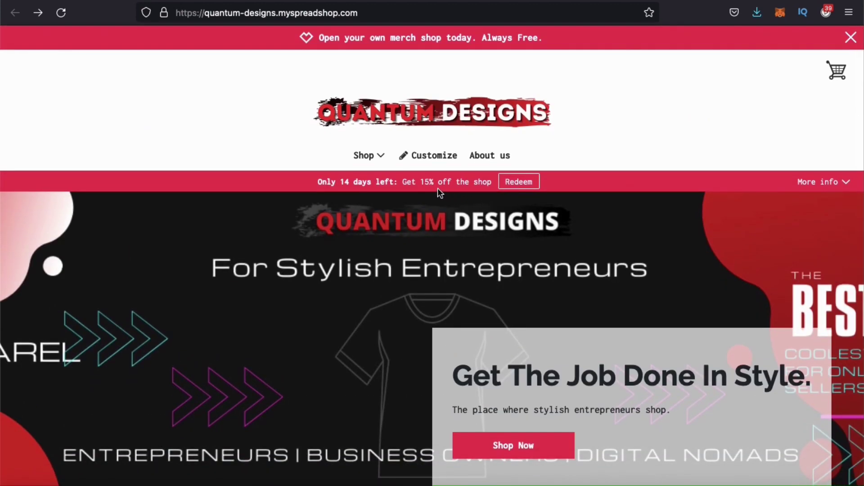
left_click(386, 163)
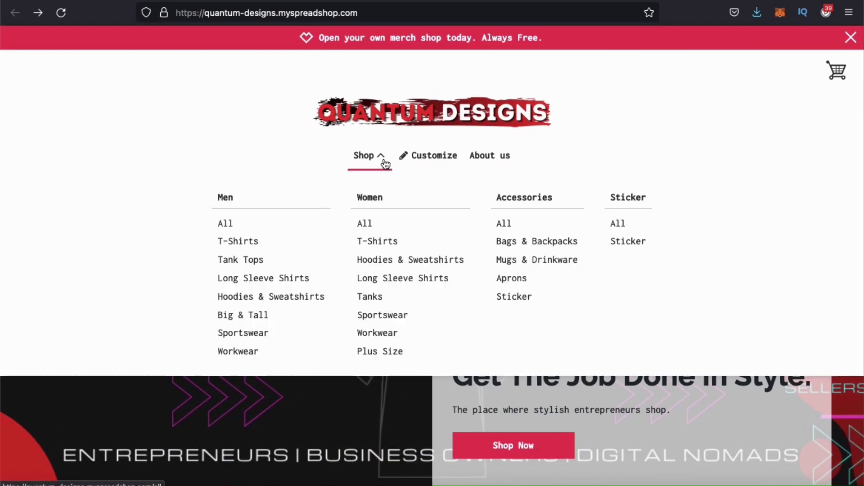
left_click(273, 303)
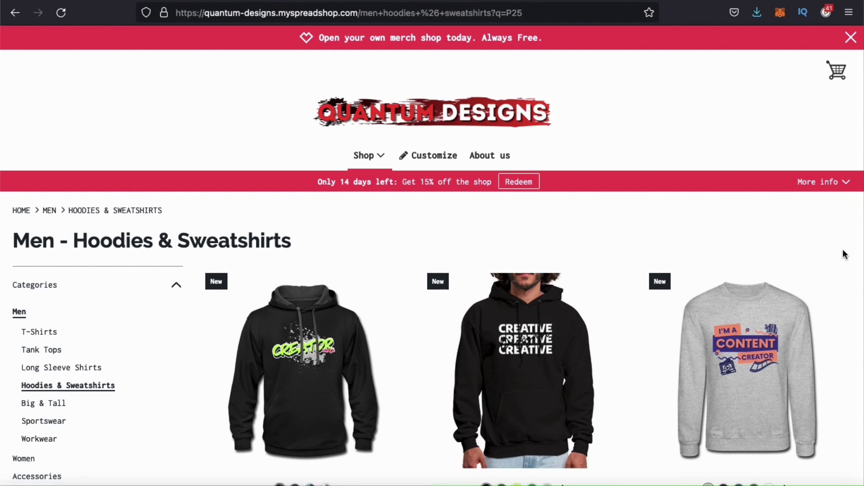
scroll(845, 255, "down", 3)
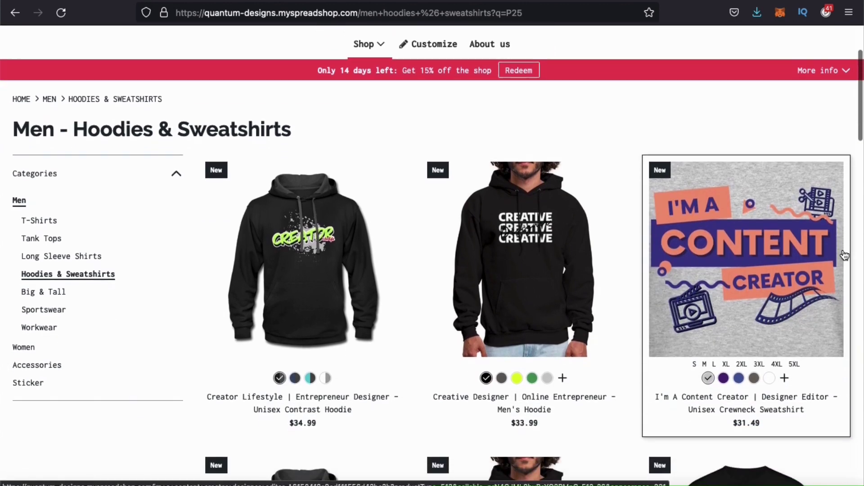
scroll(855, 243, "down", 2)
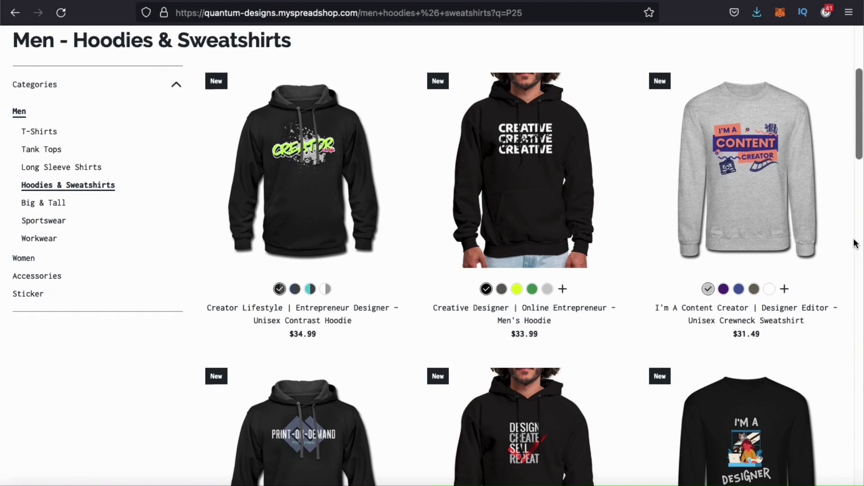
scroll(855, 243, "down", 4)
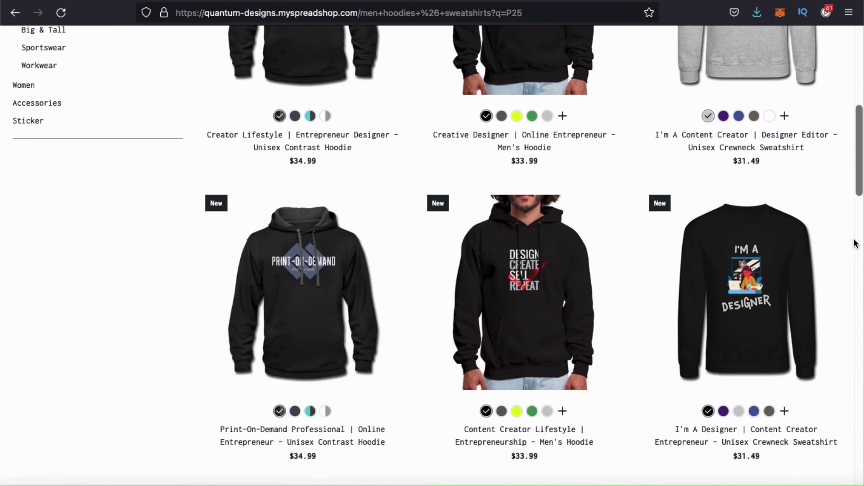